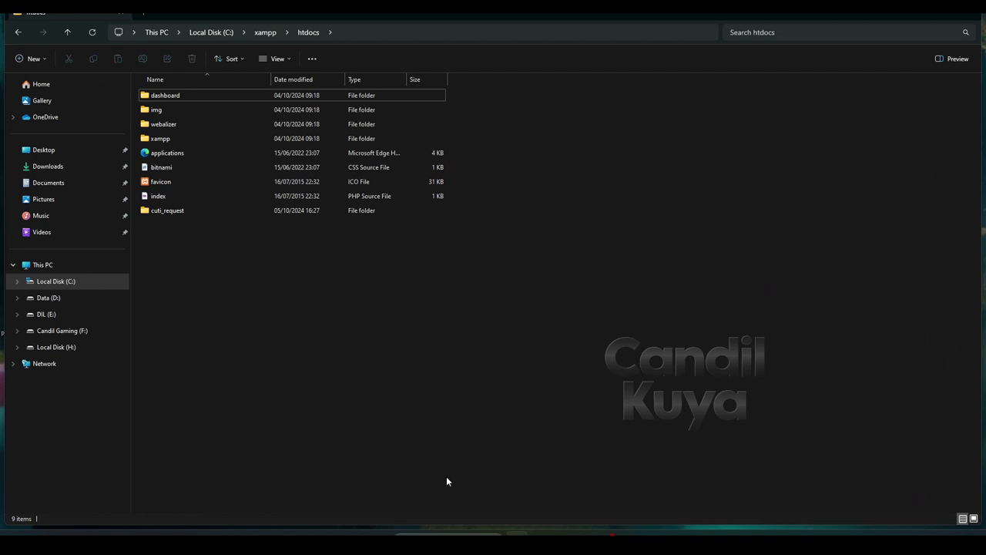
Copy the cuti_request folder name, leaving the folder unrenamed
left_click(188, 211)
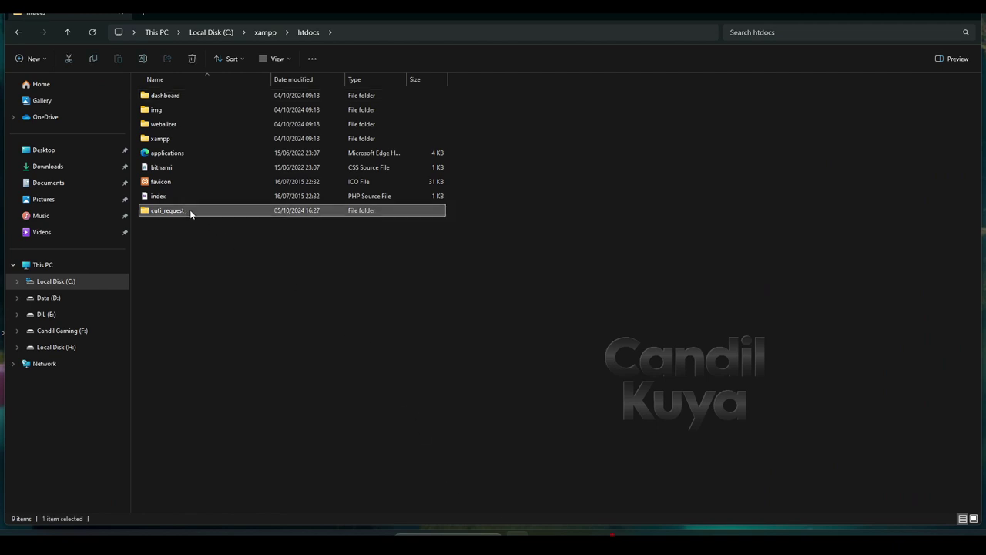
right_click(188, 210)
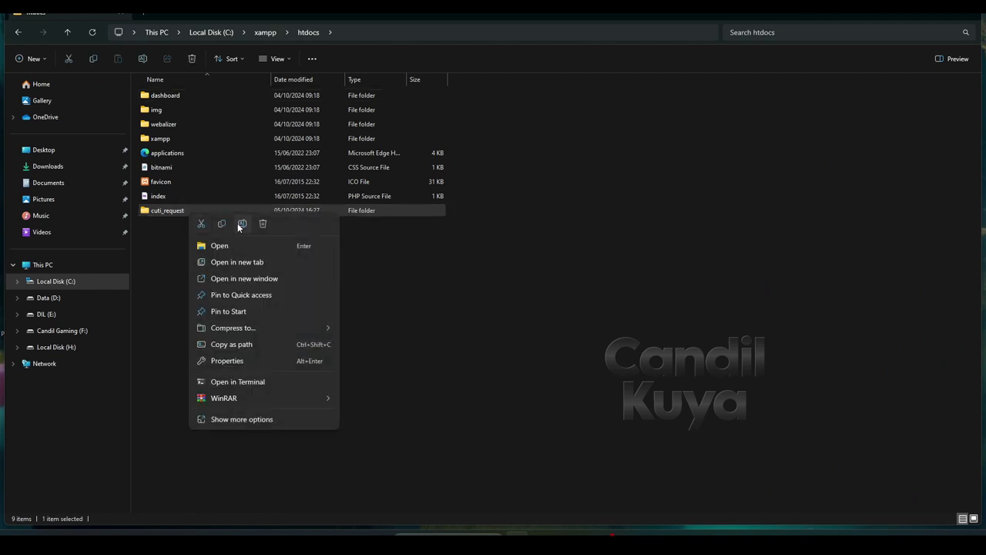
left_click(239, 224)
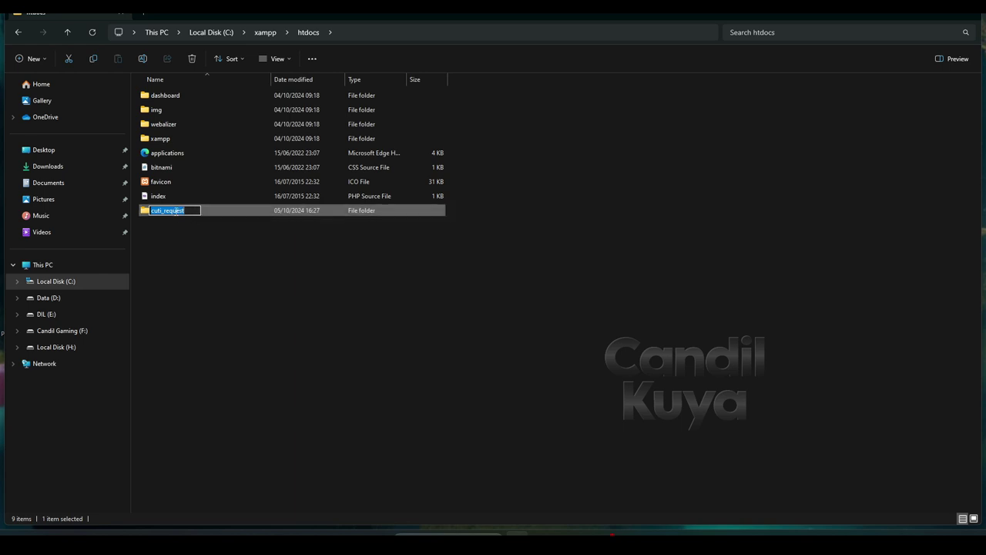
right_click(175, 210)
left_click(213, 245)
left_click(417, 357)
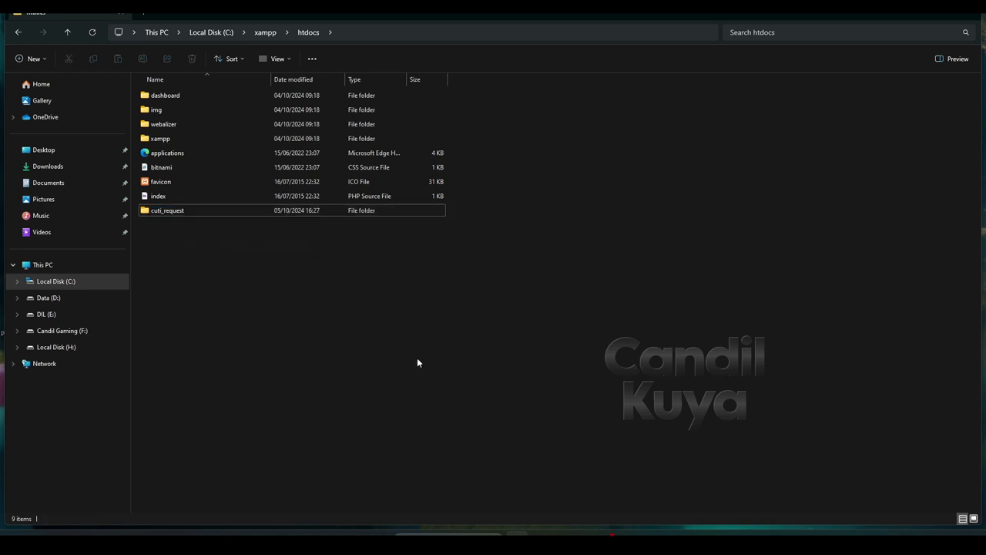
Launch XAMPP Control Panel, start Apache and MySQL, and minimize the panel
left_click(442, 533)
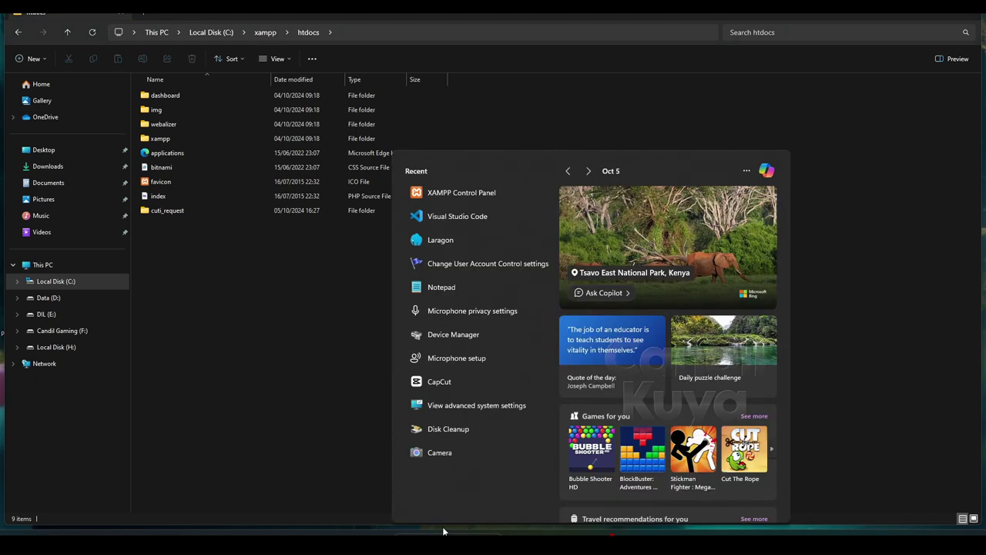
left_click(475, 195)
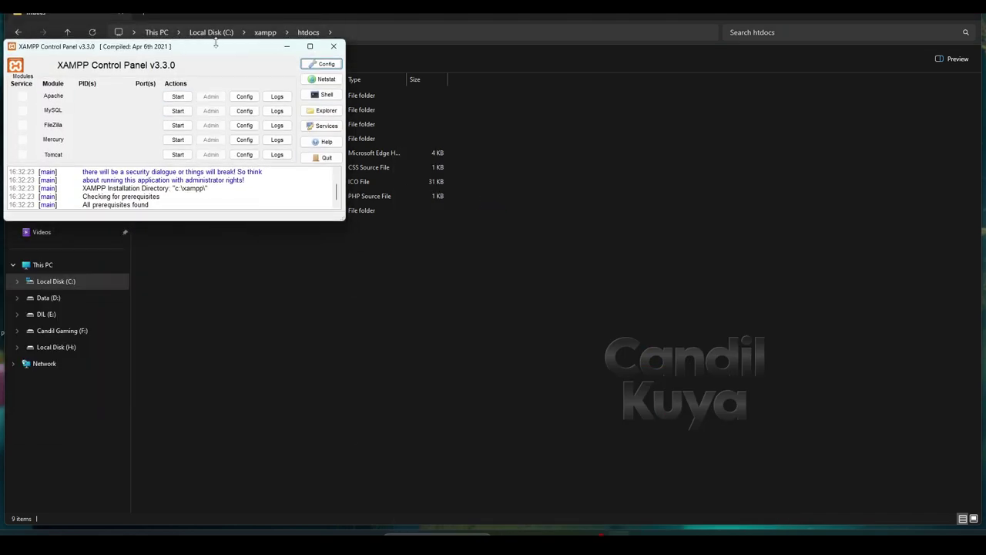
left_click_drag(184, 225, 189, 267)
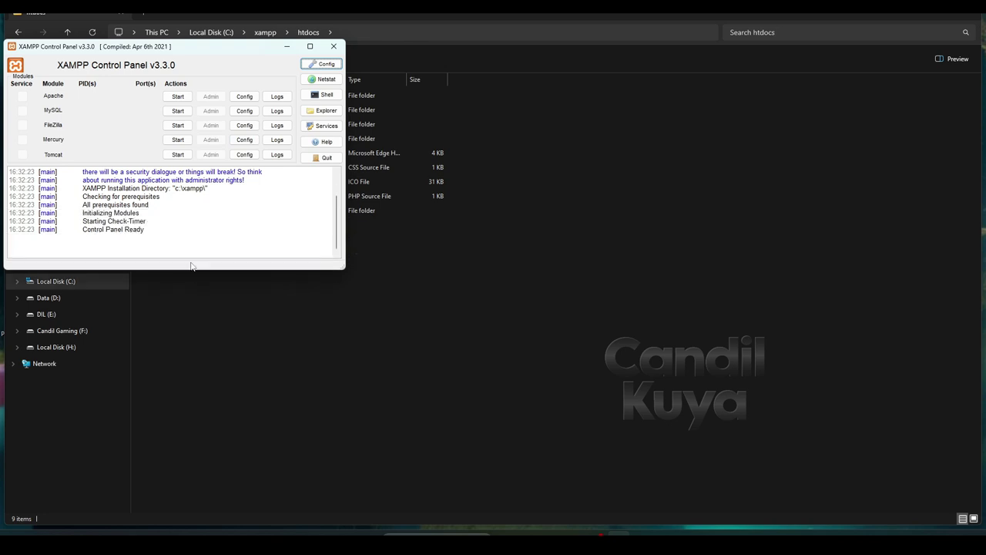
left_click(178, 97)
left_click(178, 110)
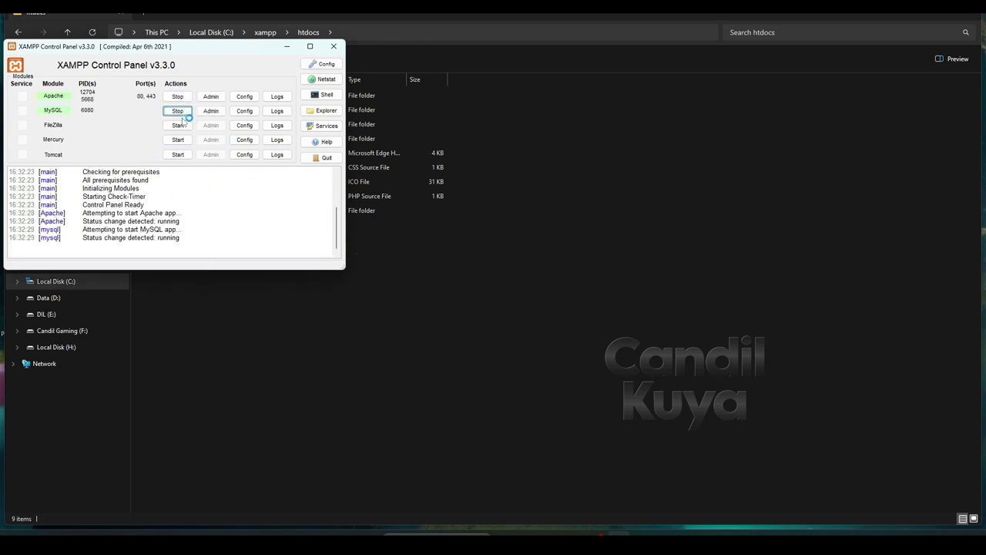
left_click(287, 46)
In Chrome, try the mistyped address localhots/cuti_request, then go back
mouse_move(548, 533)
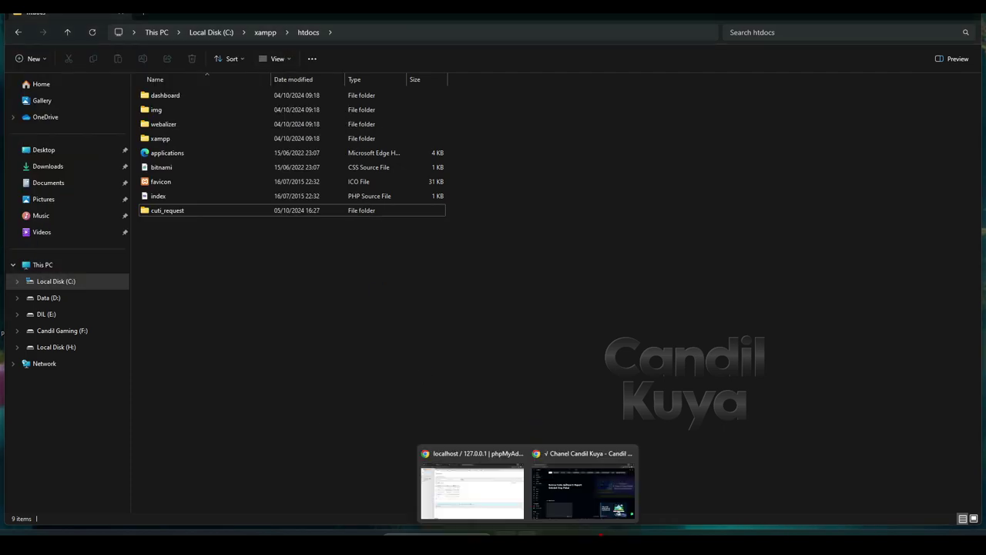
left_click(583, 485)
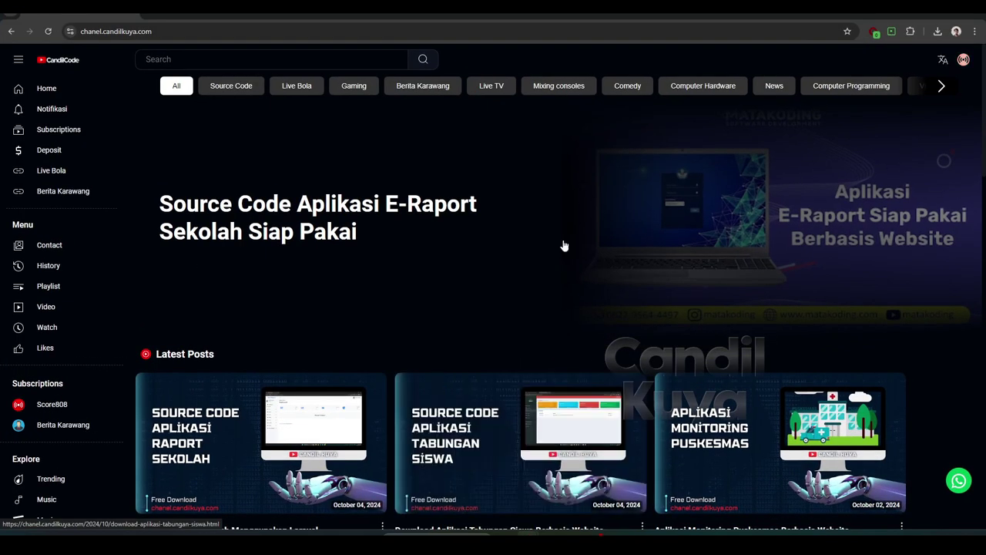
left_click(471, 31)
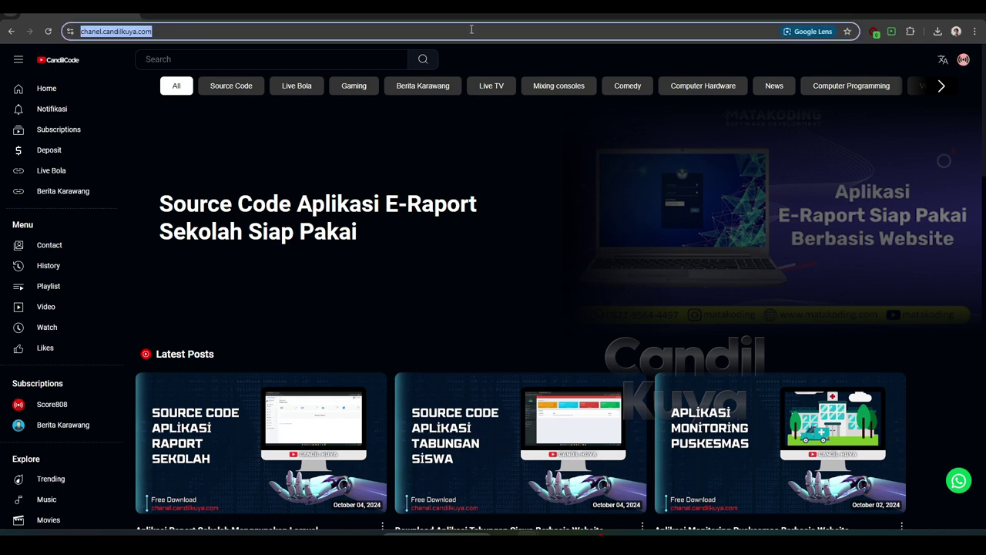
type("loca")
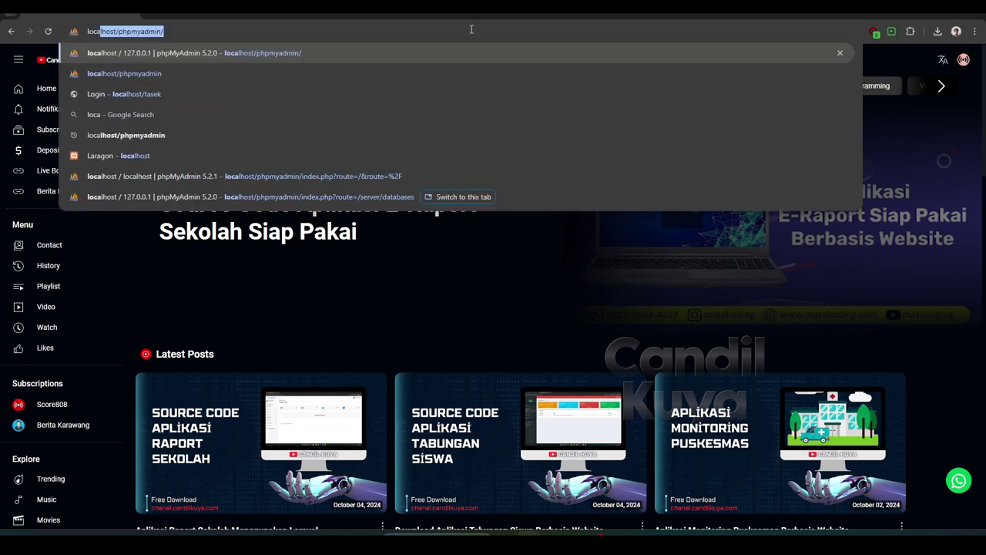
type("lho")
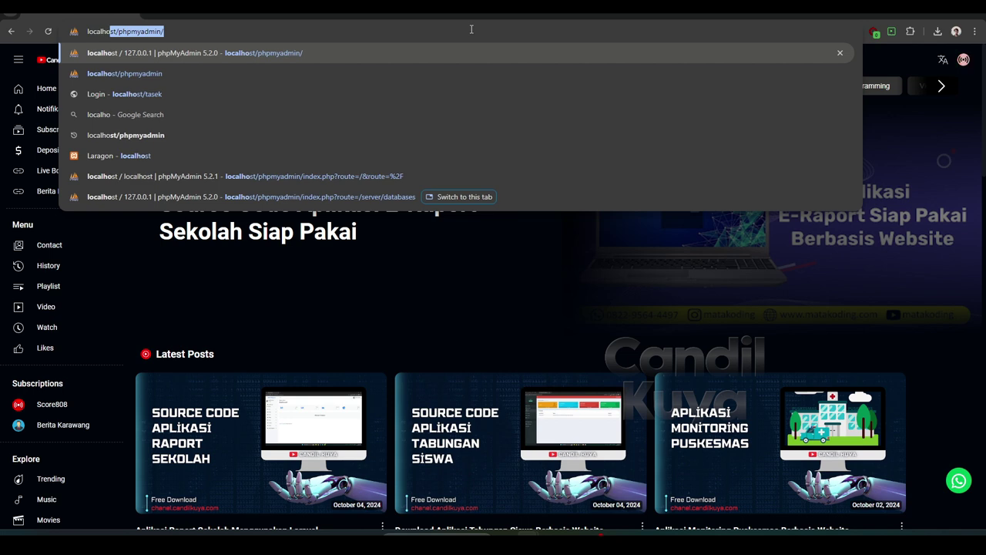
type("ts/")
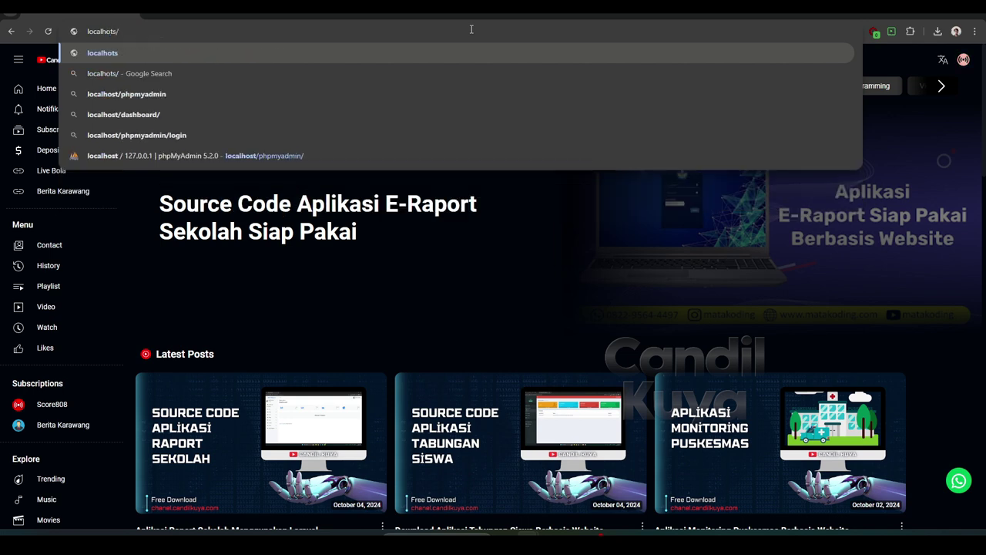
type("cuti_request")
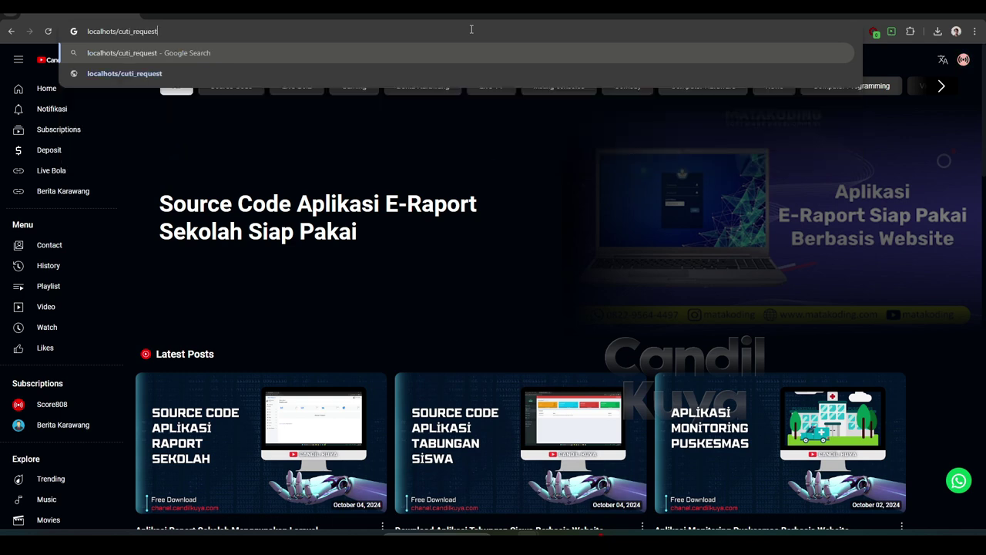
key("Return")
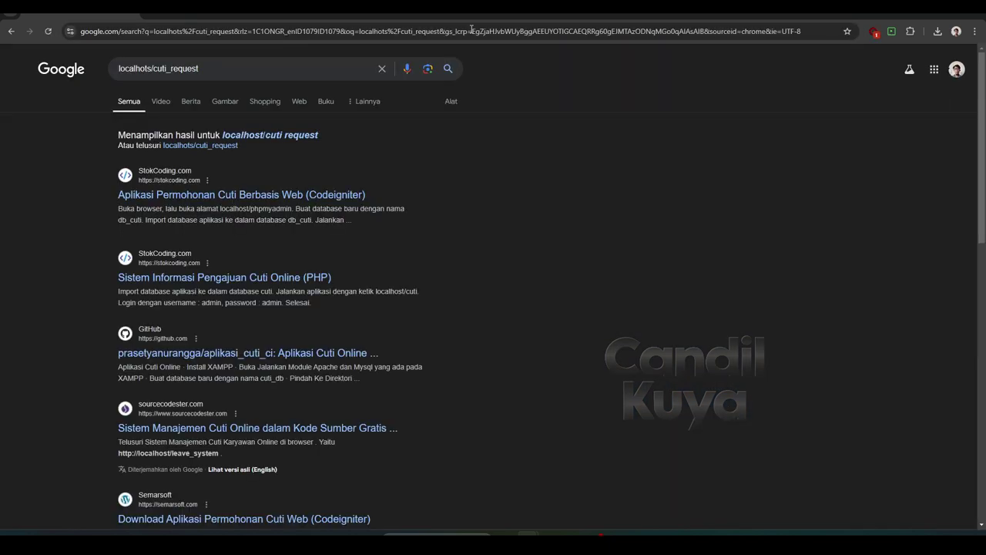
left_click(12, 32)
Load the local cuti_request app at localhost/cuti_request
left_click(138, 32)
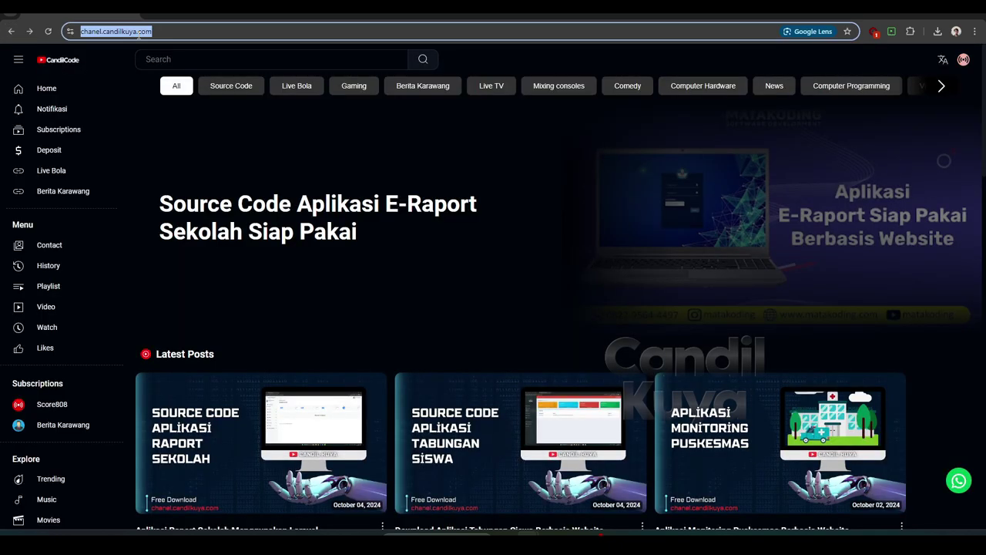
type("localhost/phpmyadmin/")
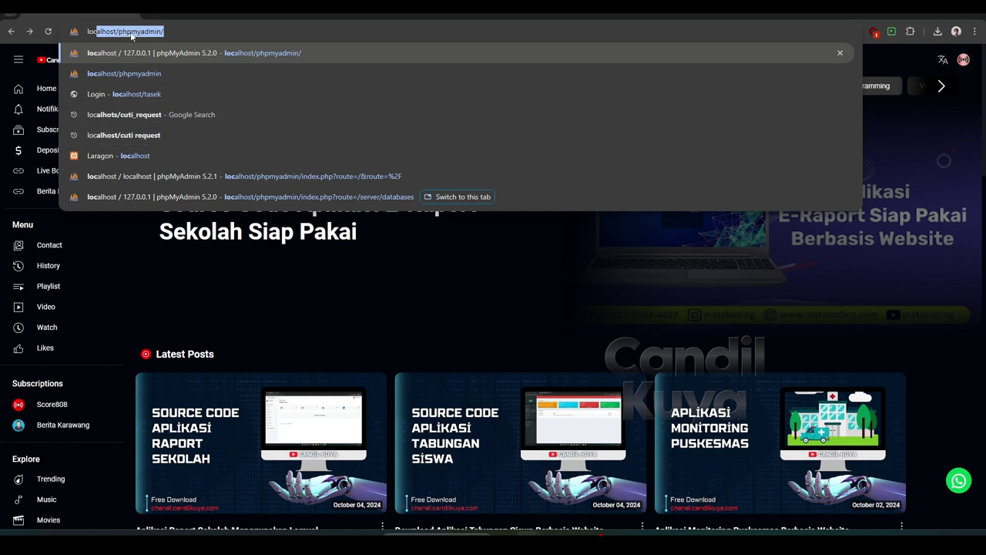
double_click(139, 32)
left_click(139, 32)
double_click(139, 32)
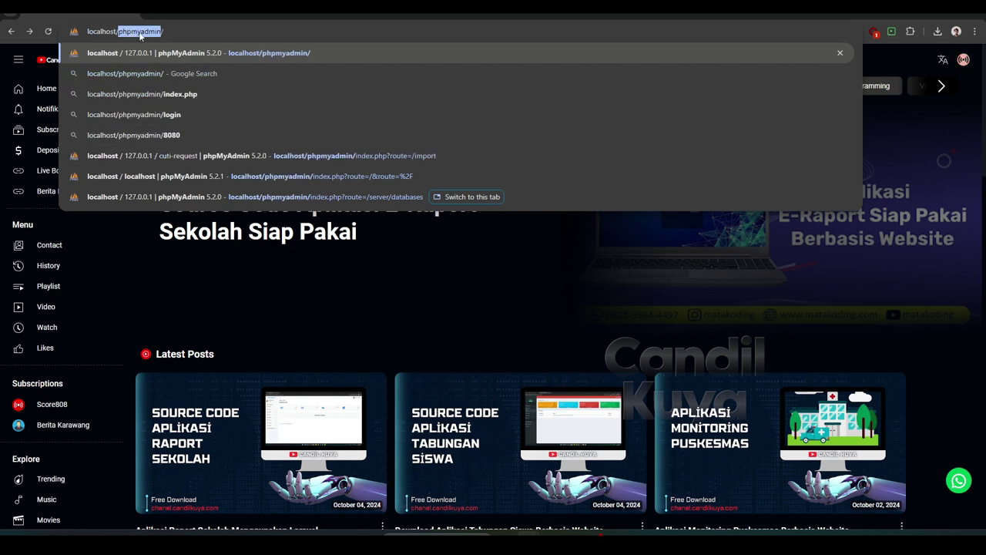
type("cuti_request")
key("Return")
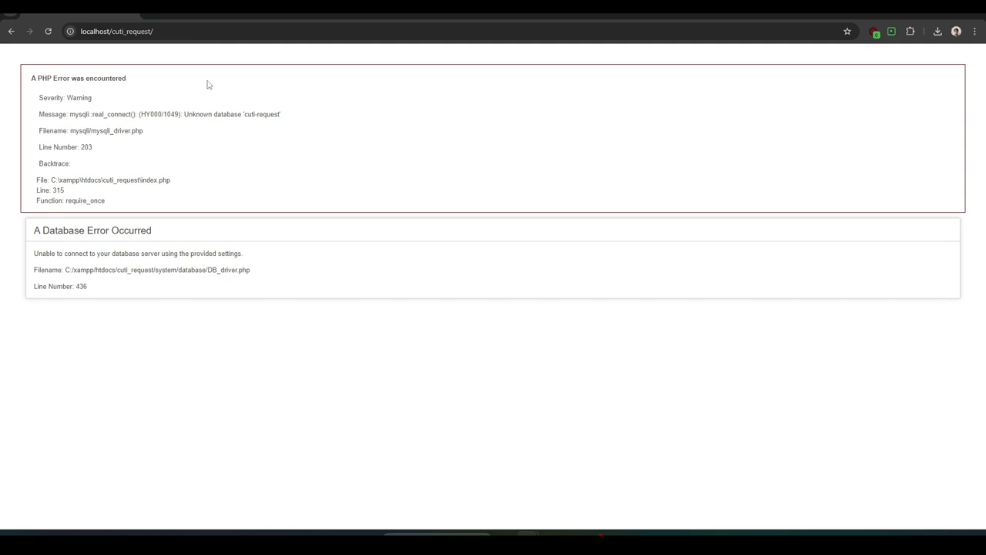
Copy the missing database name 'cuti-request' from the error and open a new tab
left_click_drag(245, 114, 280, 114)
left_click(247, 116)
right_click(274, 114)
left_click(291, 124)
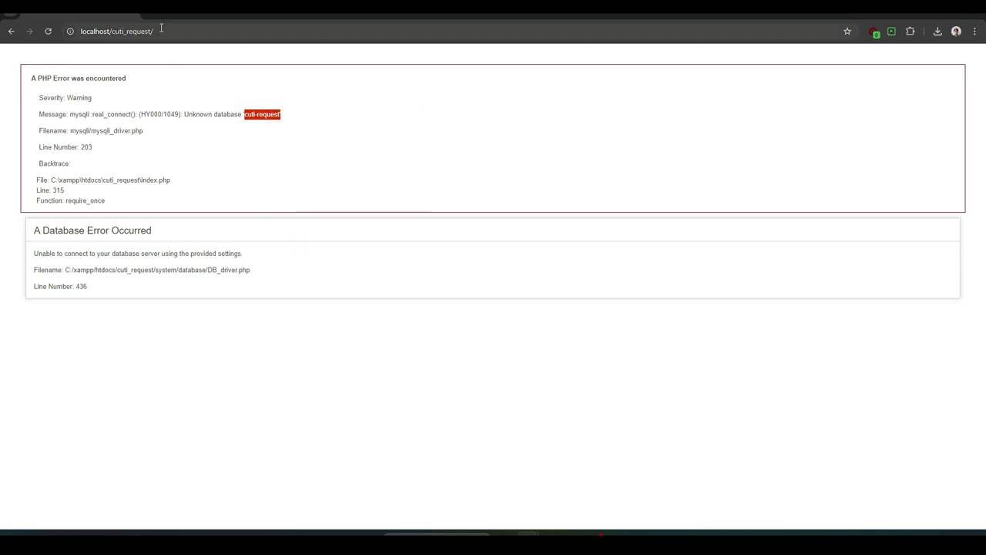
key("ctrl+t")
Open localhost/phpmyadmin and create a database from the pasted name cuti-request'
type("lo")
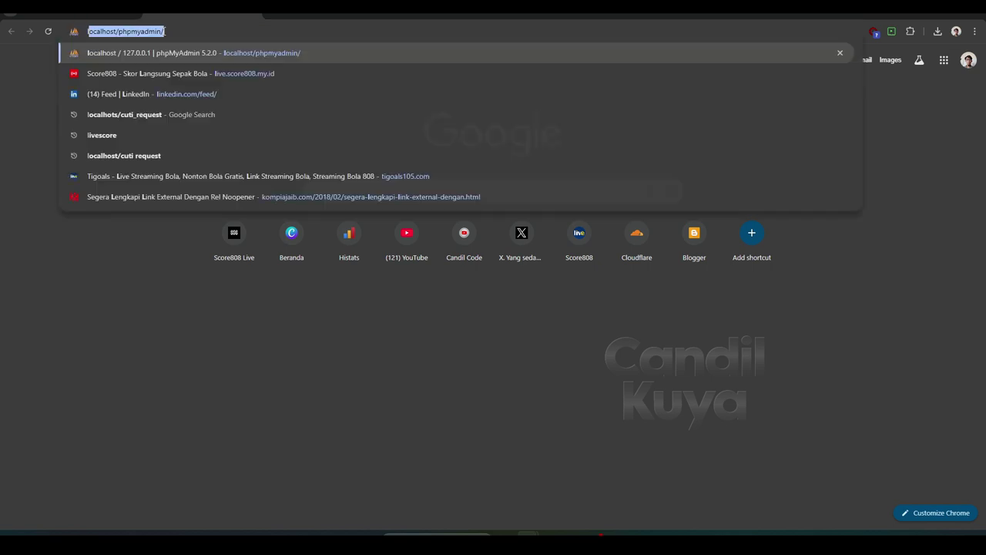
left_click(171, 57)
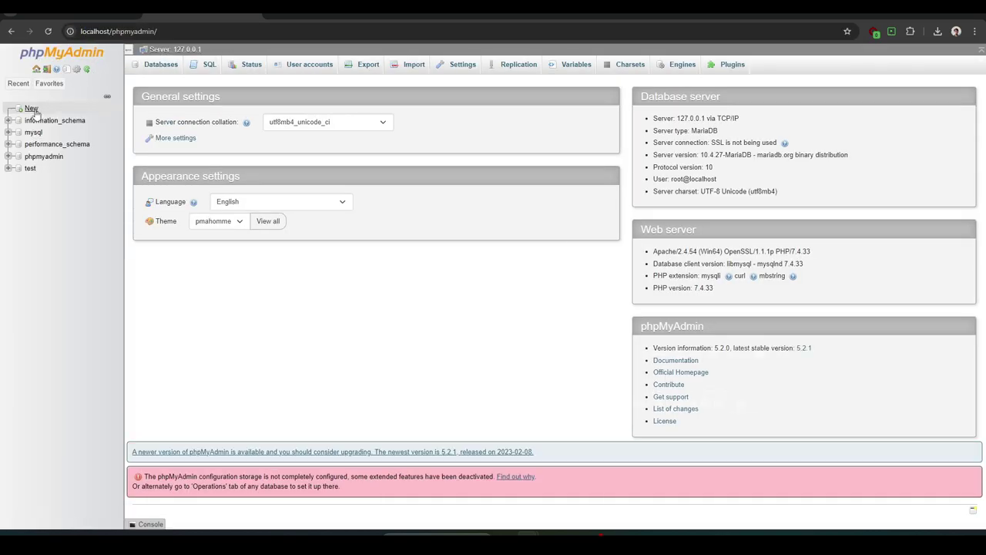
left_click(31, 108)
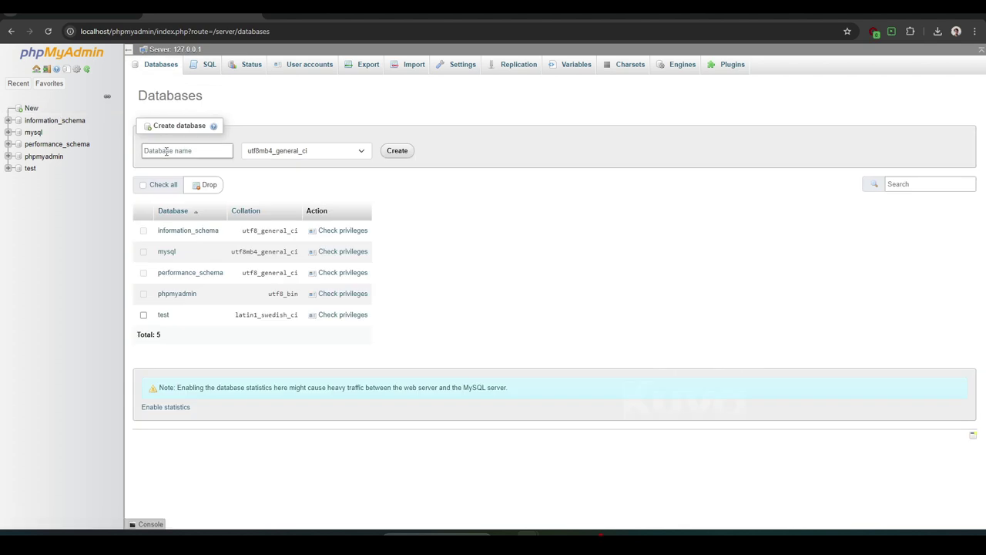
right_click(165, 152)
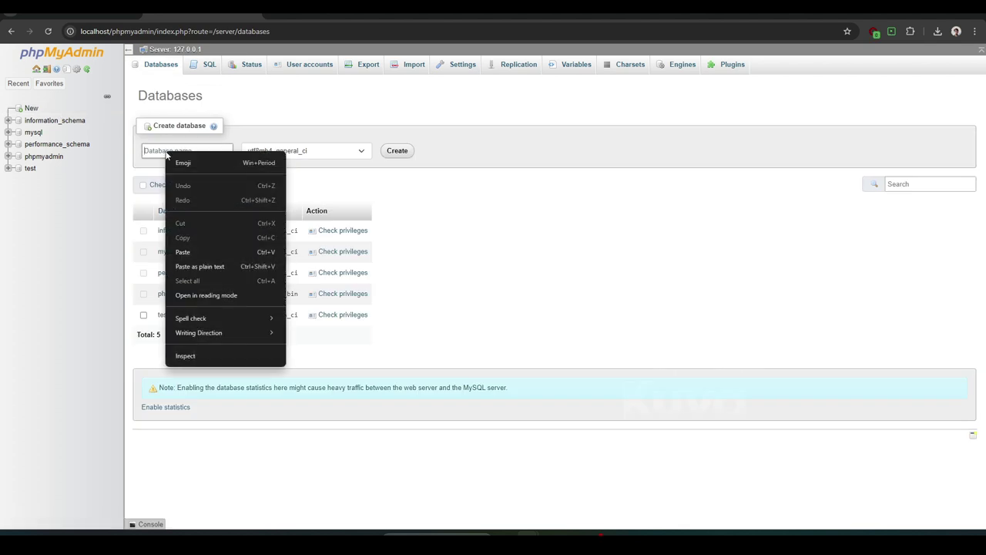
left_click(188, 252)
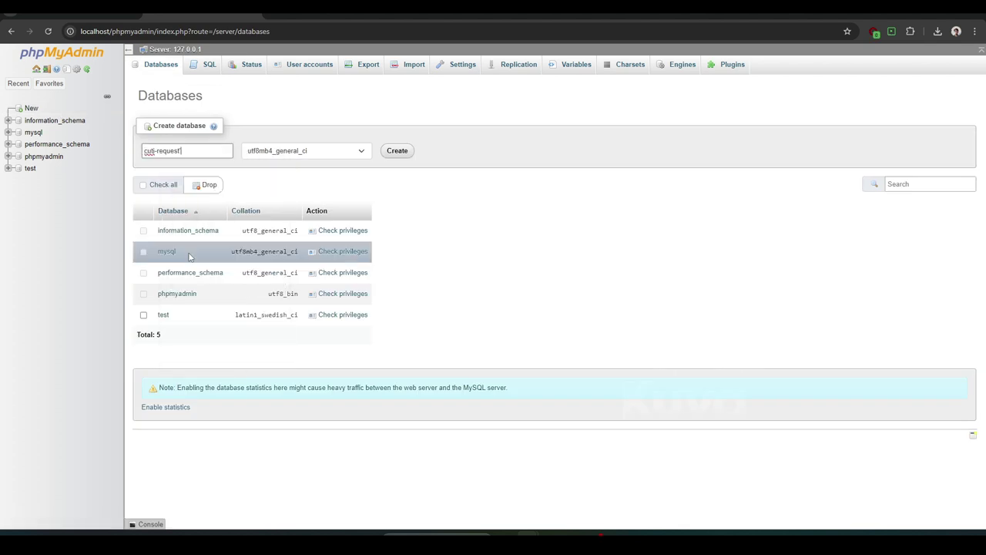
left_click(398, 153)
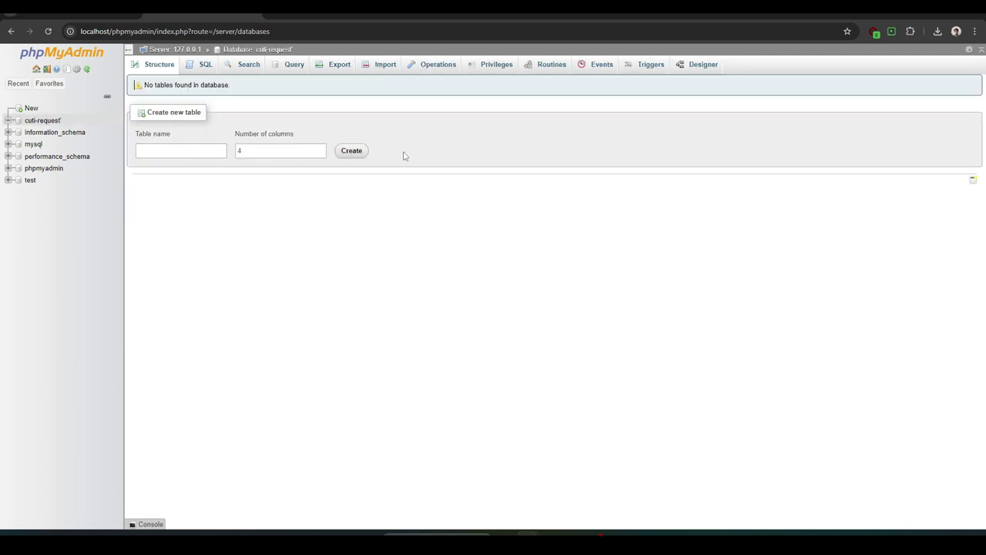
Import cuti-request.sql from recent downloads into the cuti-request' database
left_click(45, 121)
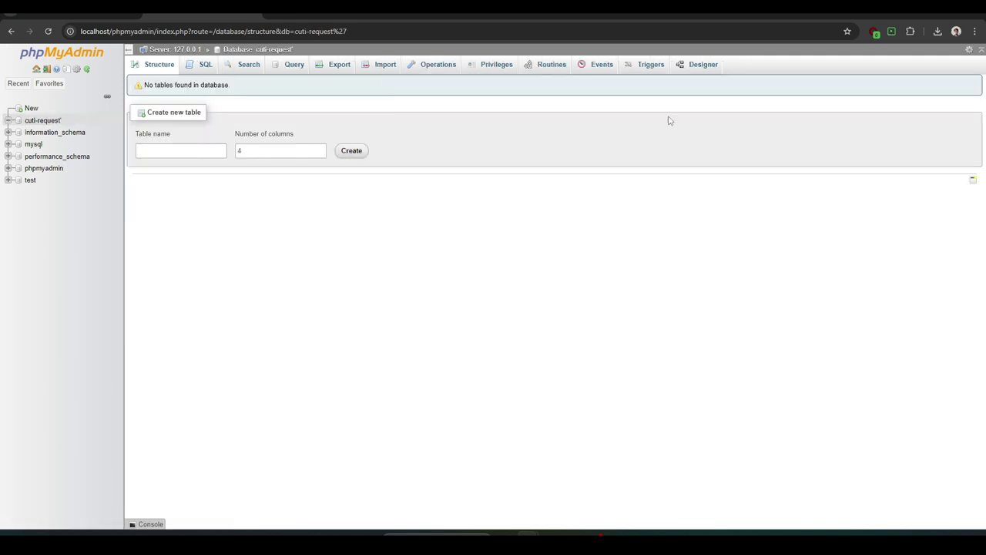
left_click(937, 30)
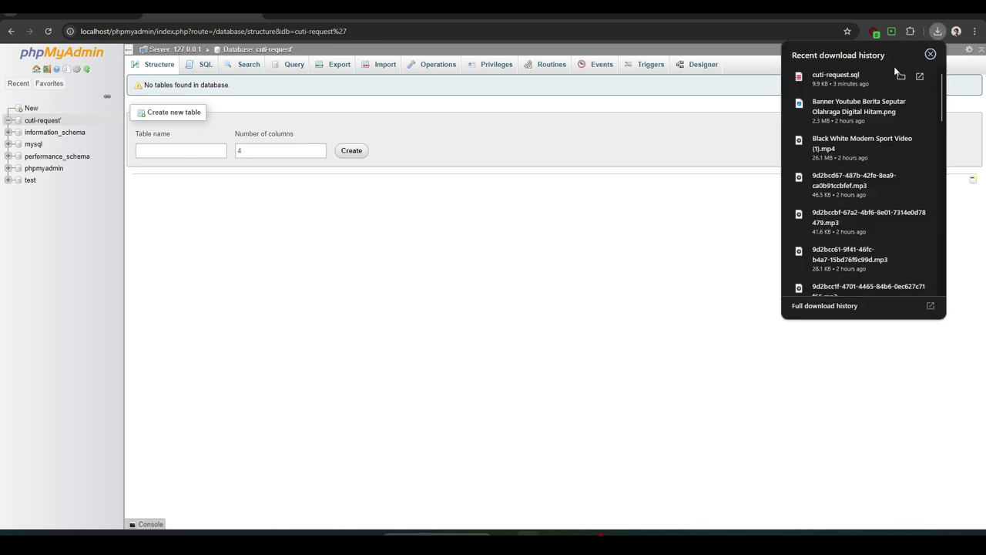
left_click_drag(868, 73, 388, 185)
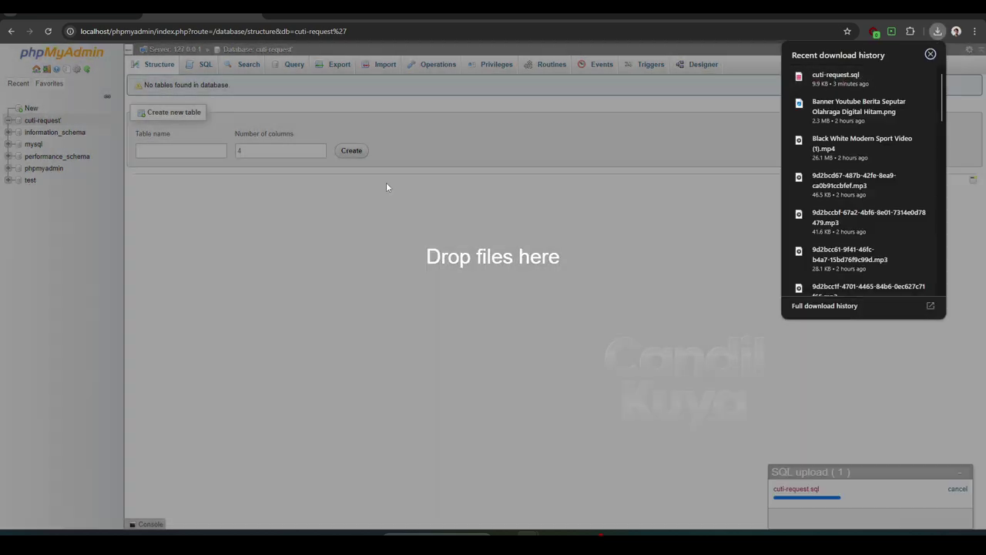
left_click(458, 257)
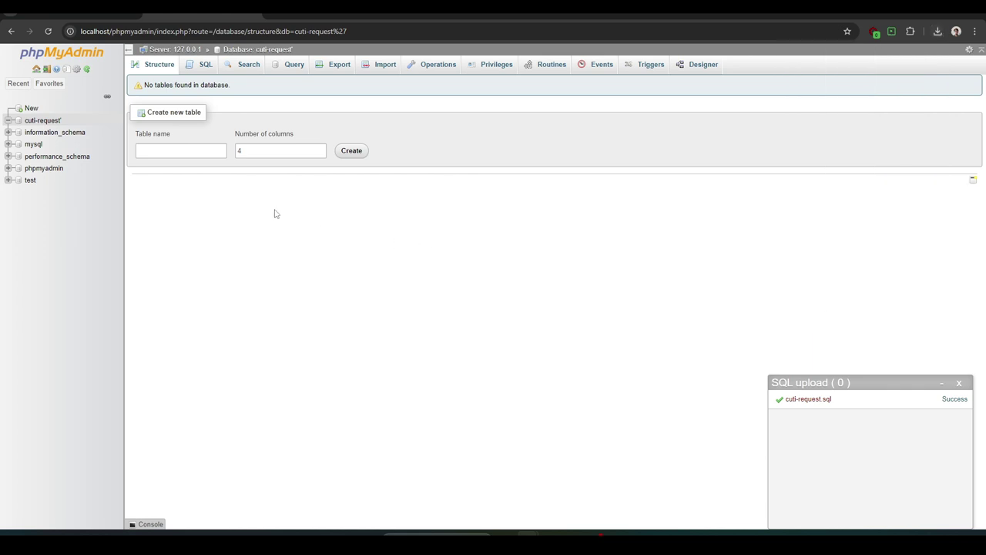
left_click(47, 122)
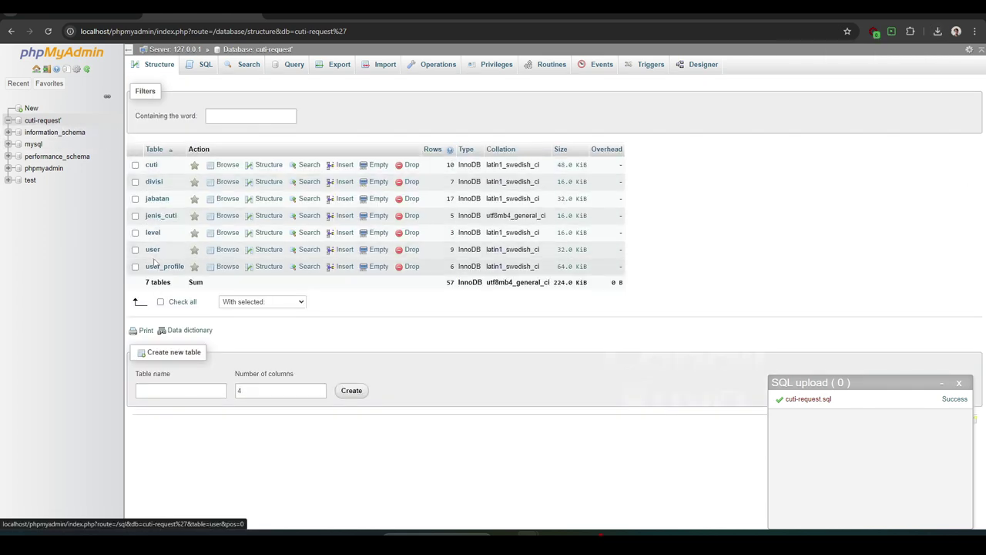
Browse the user table's 9 accounts, retry the app tab, then return to the database structure
left_click(153, 252)
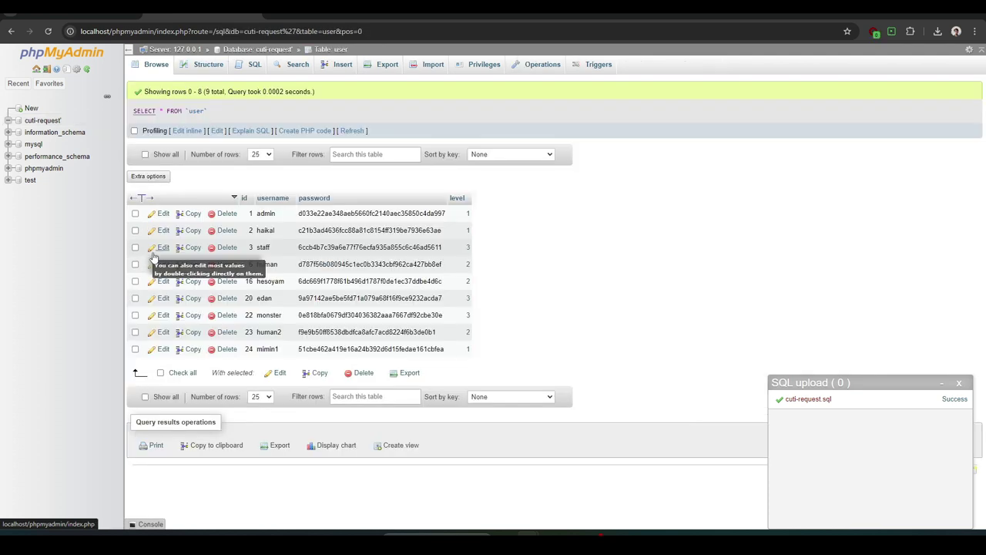
left_click(77, 10)
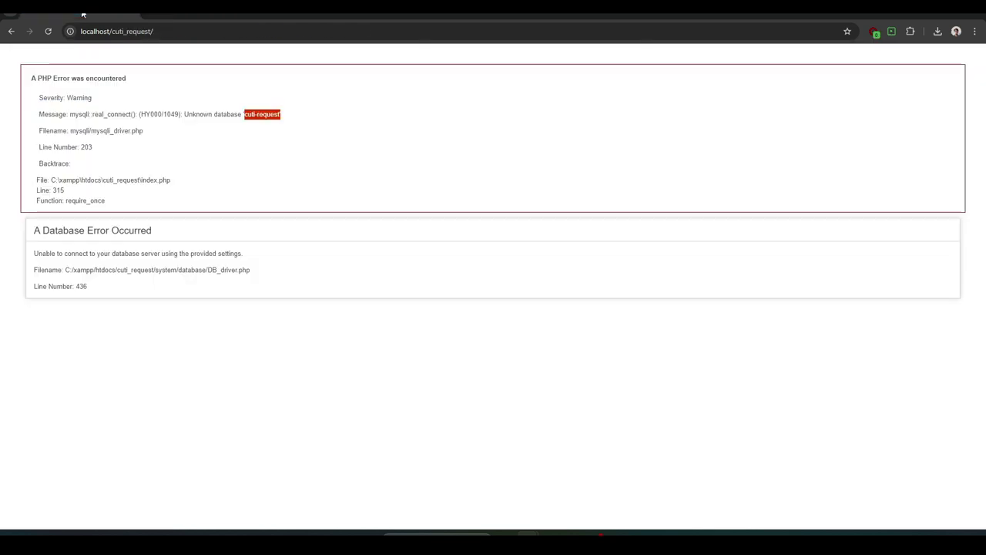
left_click(47, 33)
left_click(48, 34)
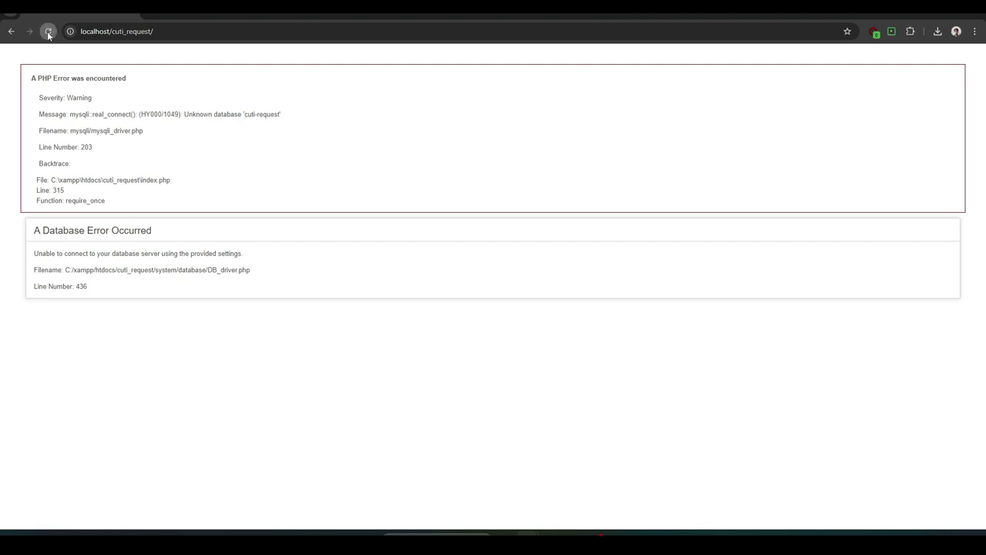
left_click(184, 14)
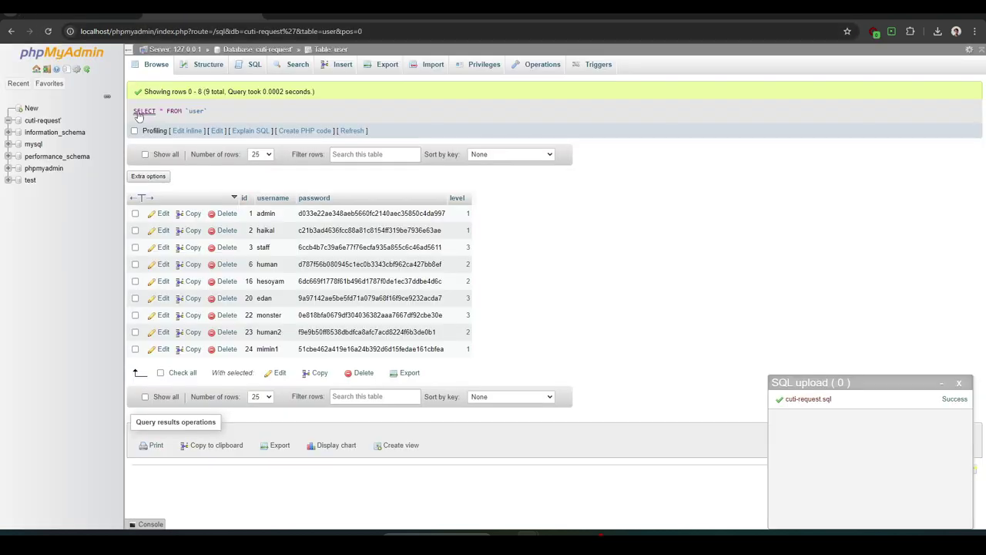
left_click(60, 119)
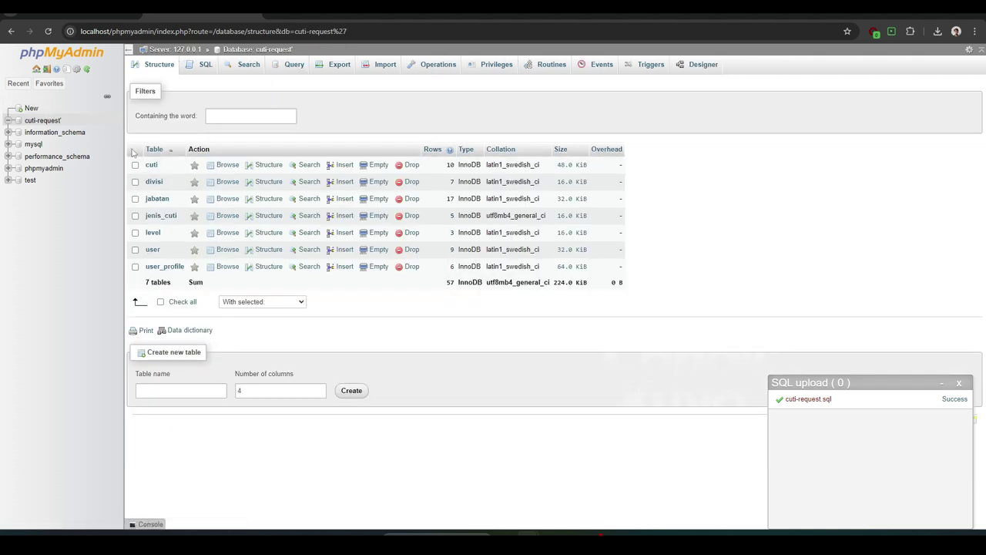
Drop the misnamed cuti-request' database from the Databases list
right_click(48, 121)
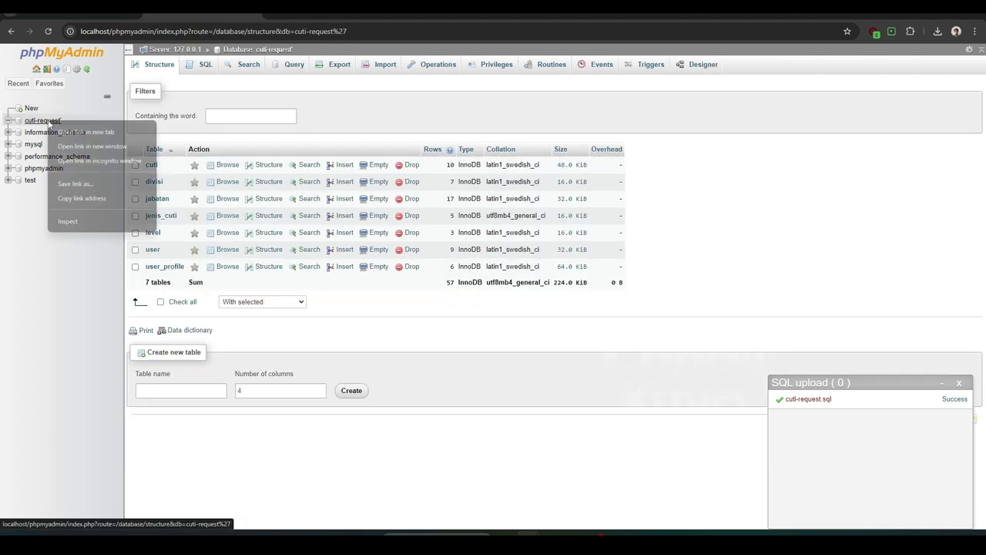
left_click(12, 271)
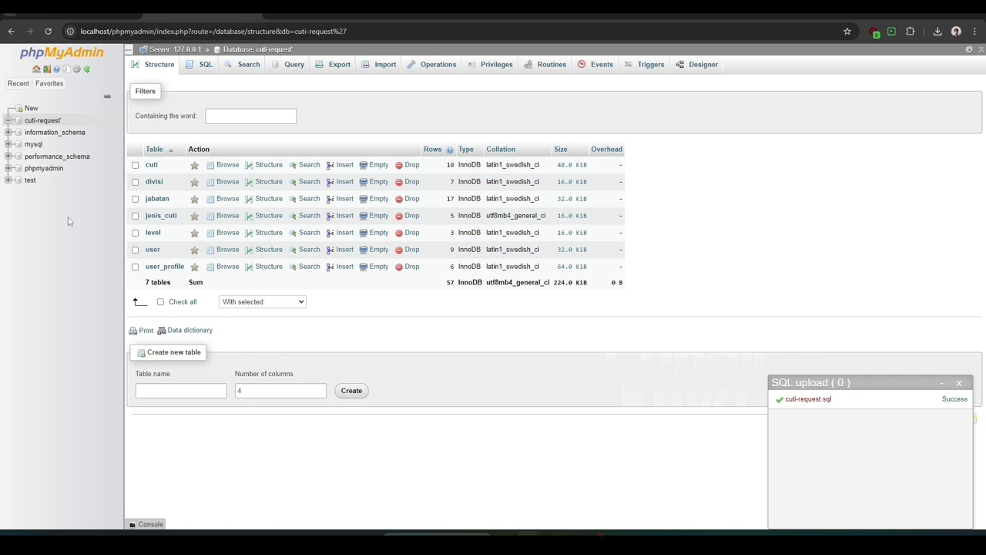
left_click(30, 108)
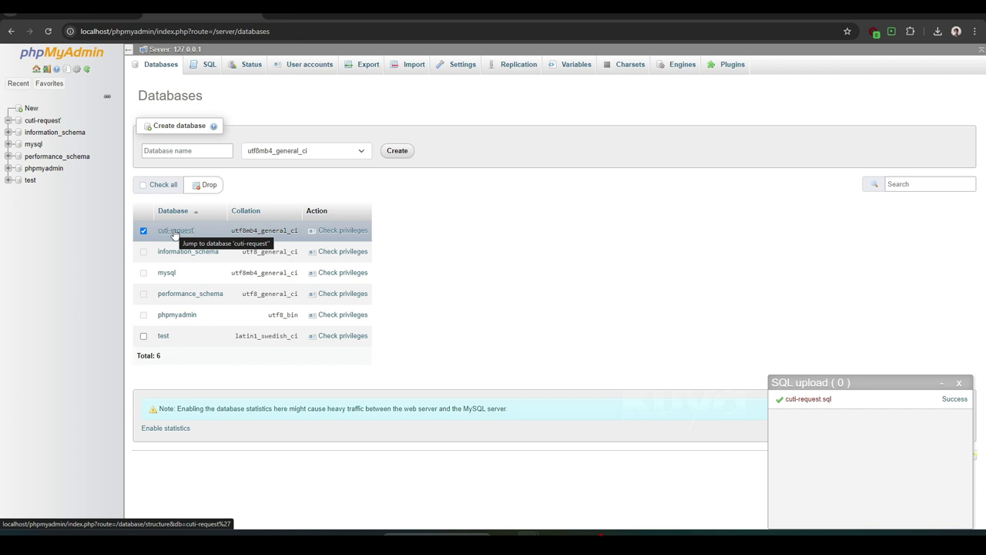
left_click(206, 185)
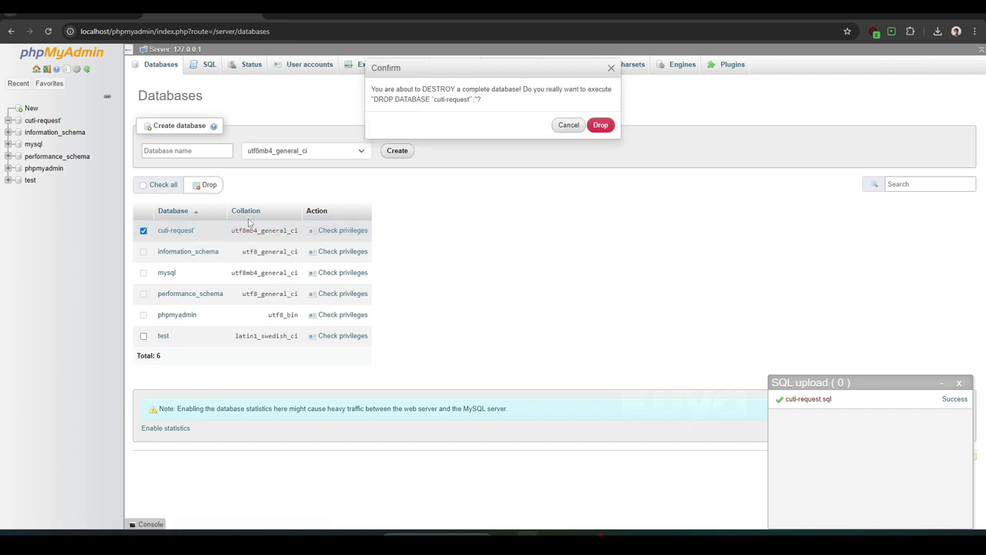
left_click(598, 127)
Create a new database named cuti-request and open its structure page
left_click(208, 152)
type("cuti-request")
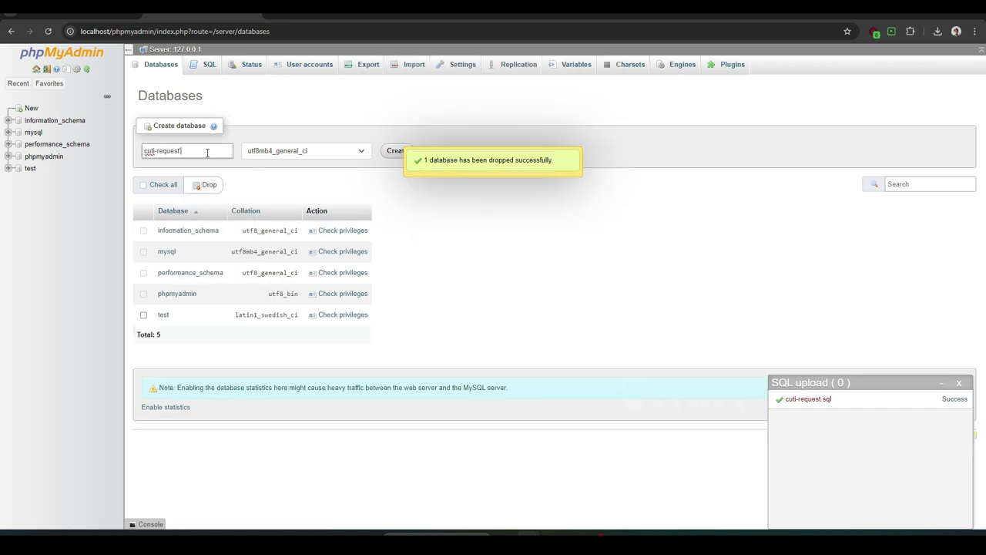
left_click(380, 125)
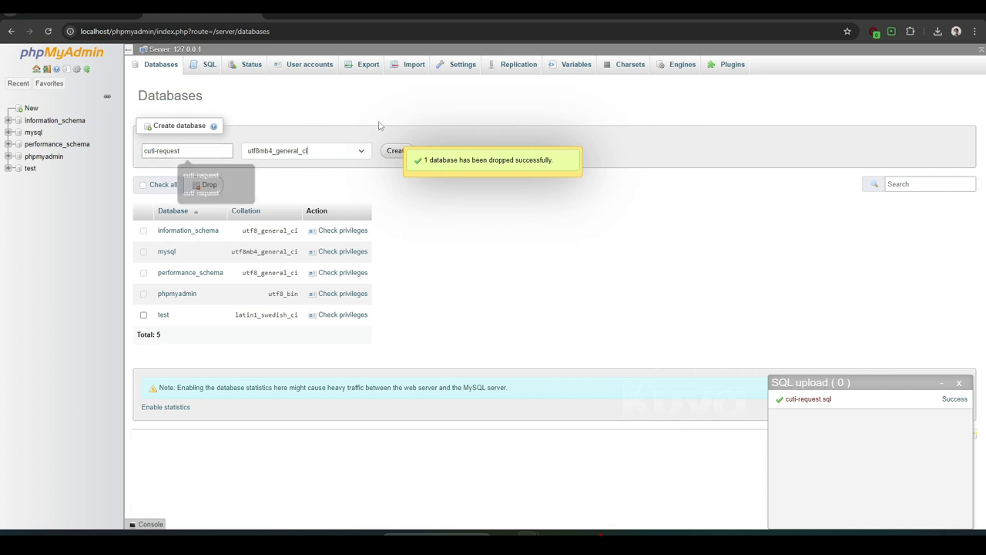
left_click(394, 151)
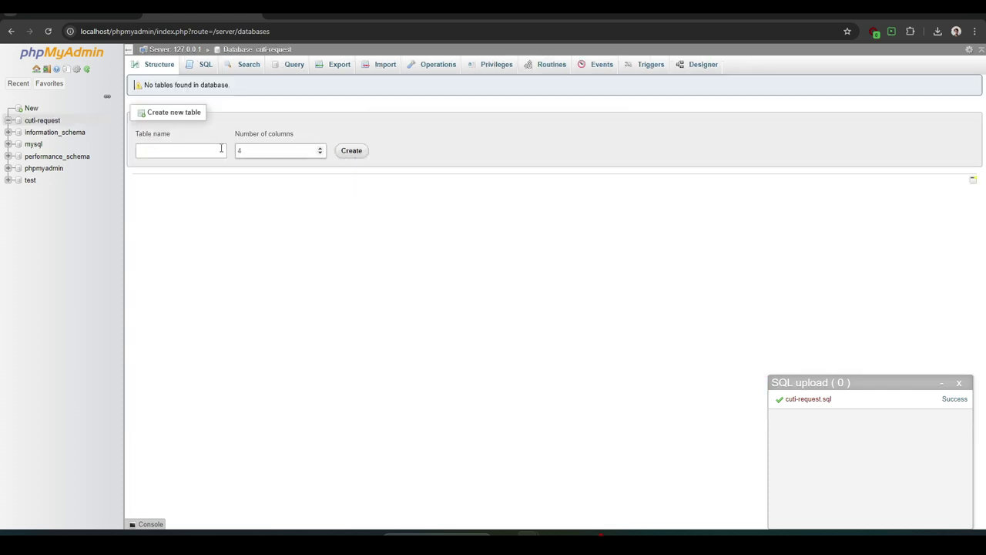
left_click(54, 124)
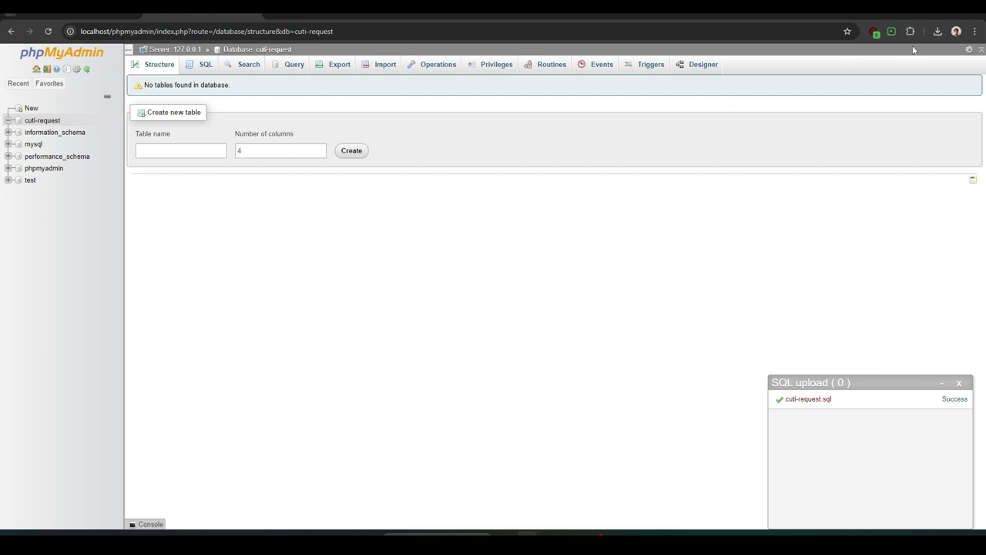
Import cuti-request.sql into cuti-request, refresh the tables, and switch to the app tab
left_click(937, 31)
left_click_drag(854, 71, 449, 211)
left_click(497, 219)
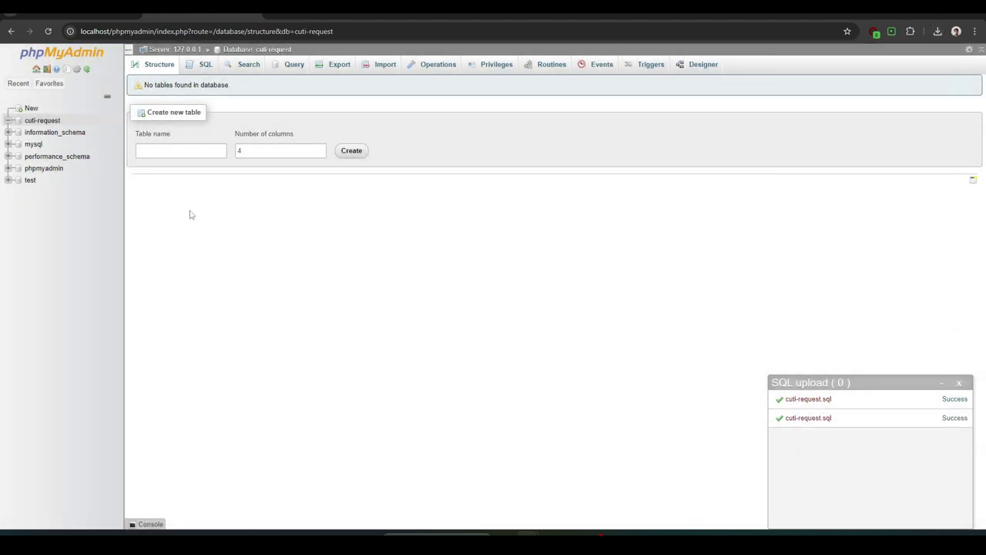
left_click(41, 122)
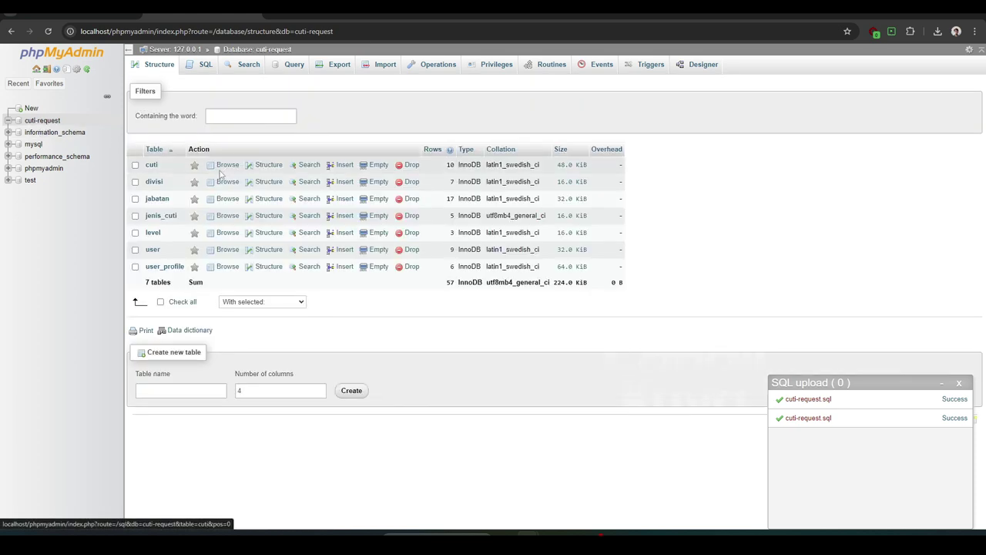
left_click(98, 10)
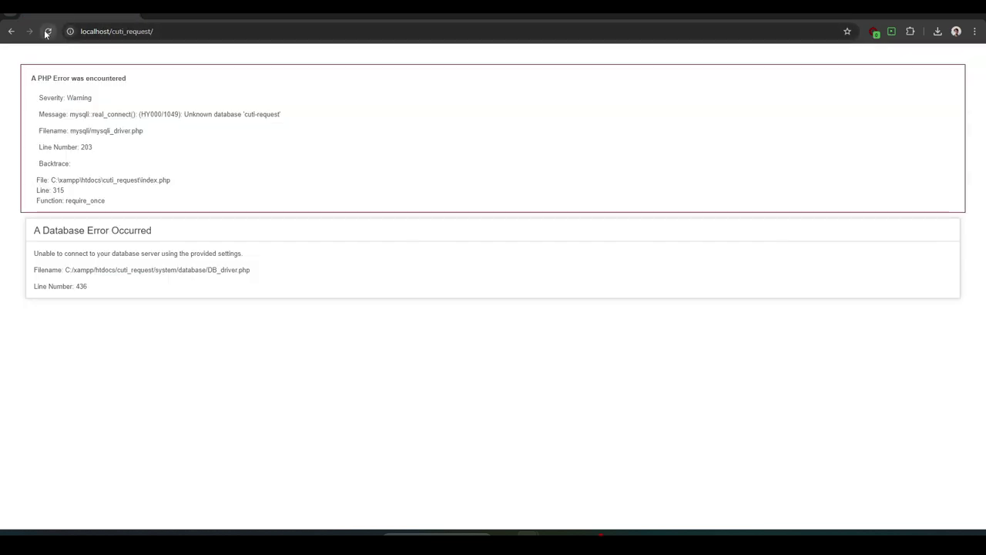
Reload the app and log in with the admin username and password
left_click(47, 31)
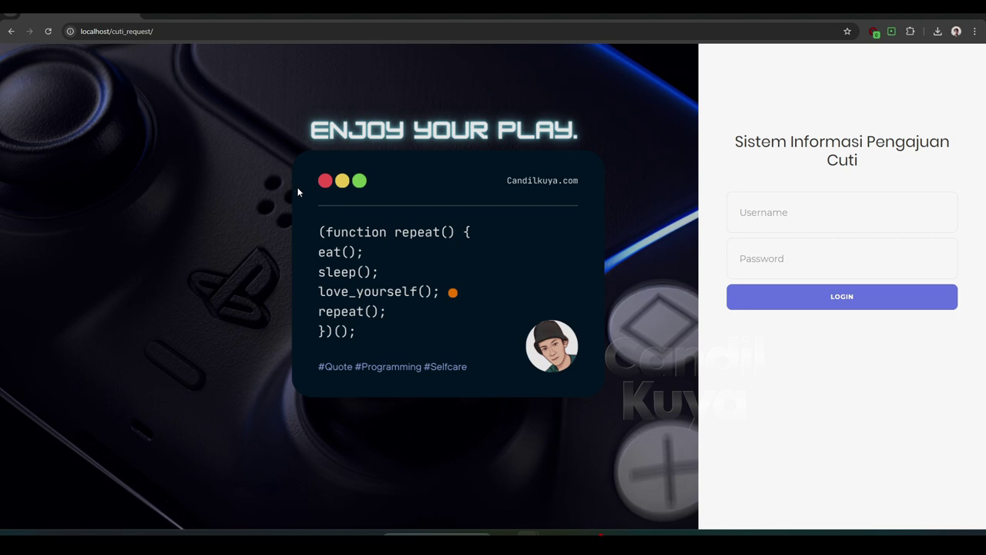
left_click(761, 224)
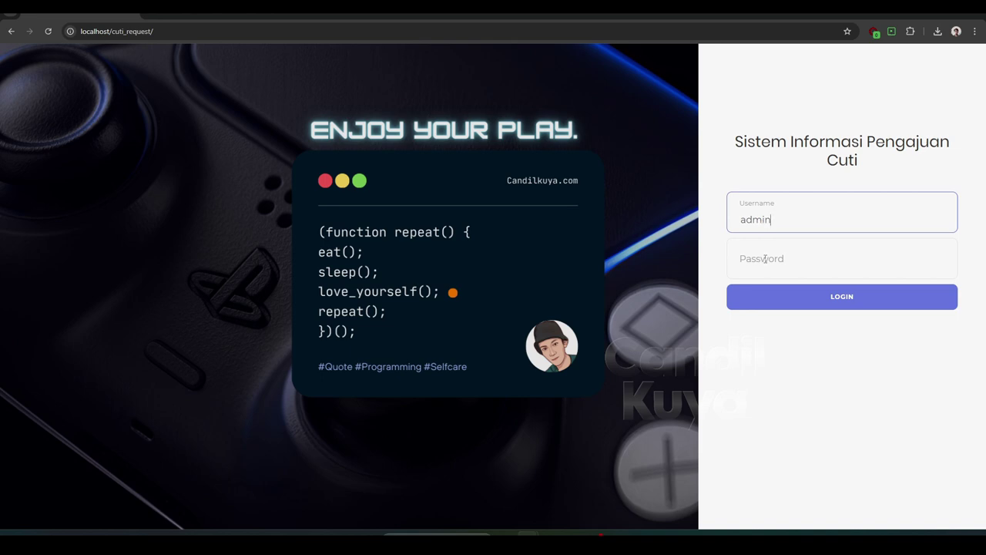
left_click(764, 259)
type("ad")
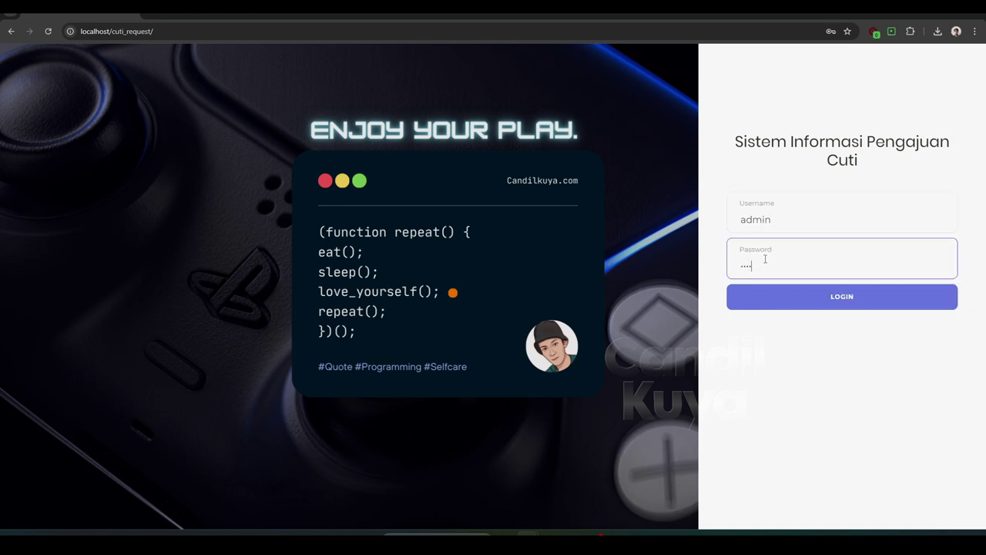
type("min")
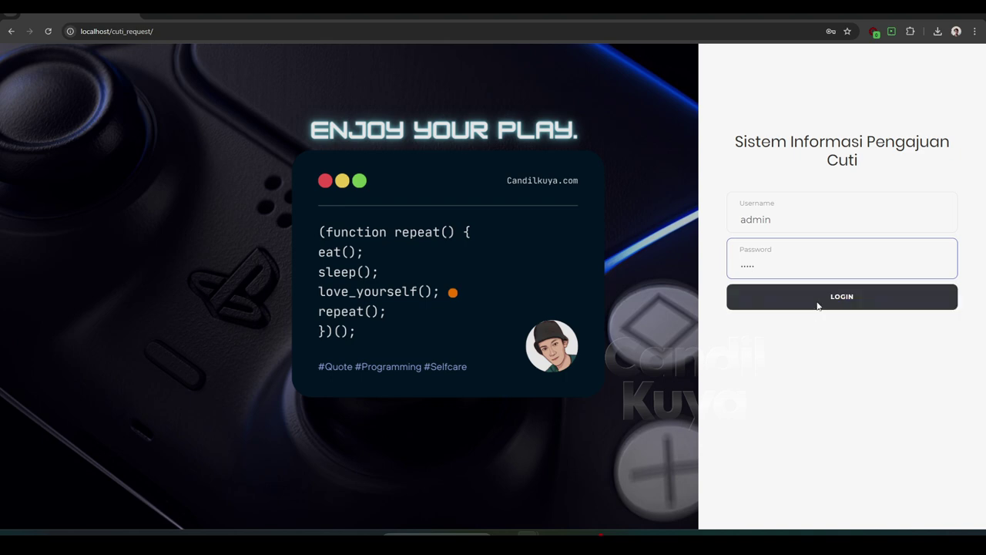
left_click(818, 302)
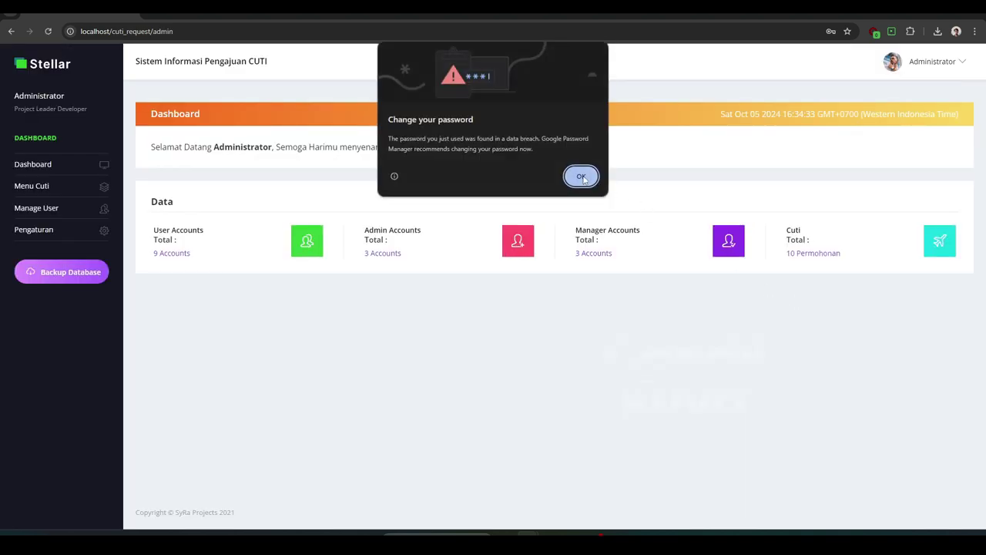
Browse the Data Cuti, Laporan Cuti and Pengajuan Cuti leave pages
left_click(582, 176)
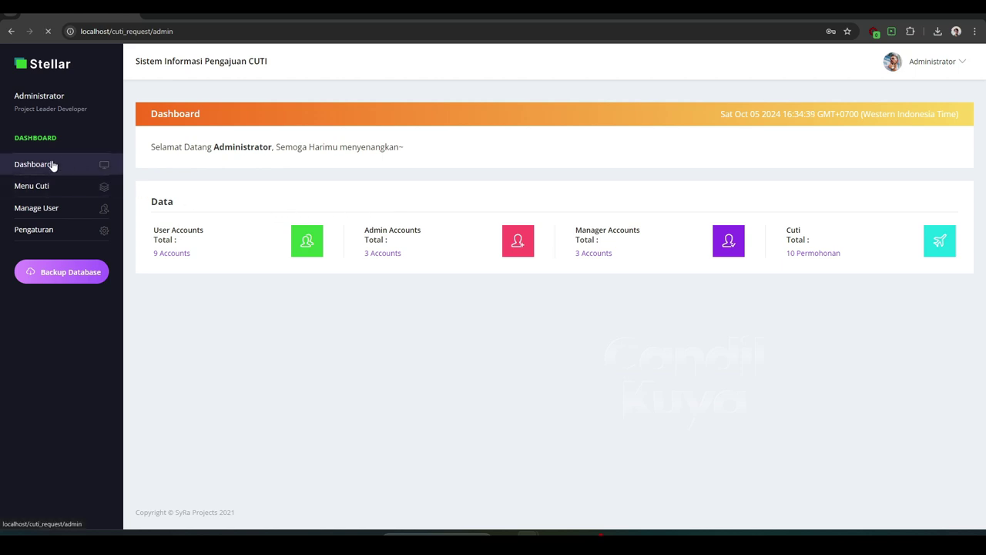
left_click(47, 189)
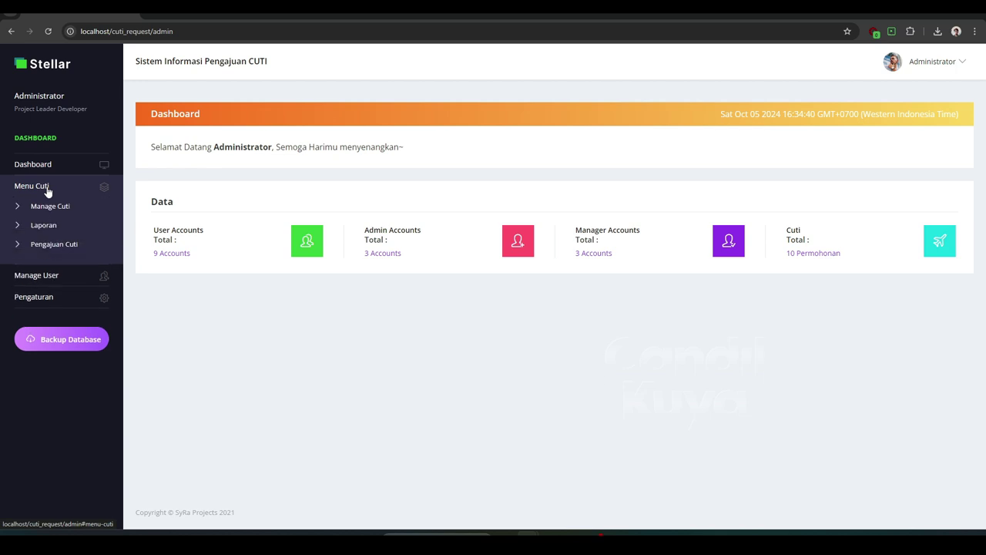
left_click(46, 206)
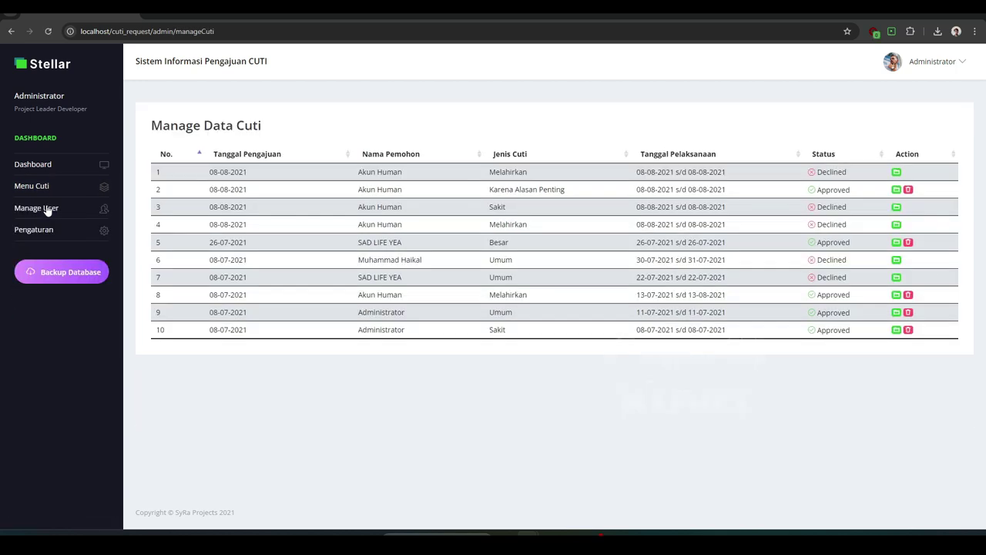
left_click(43, 190)
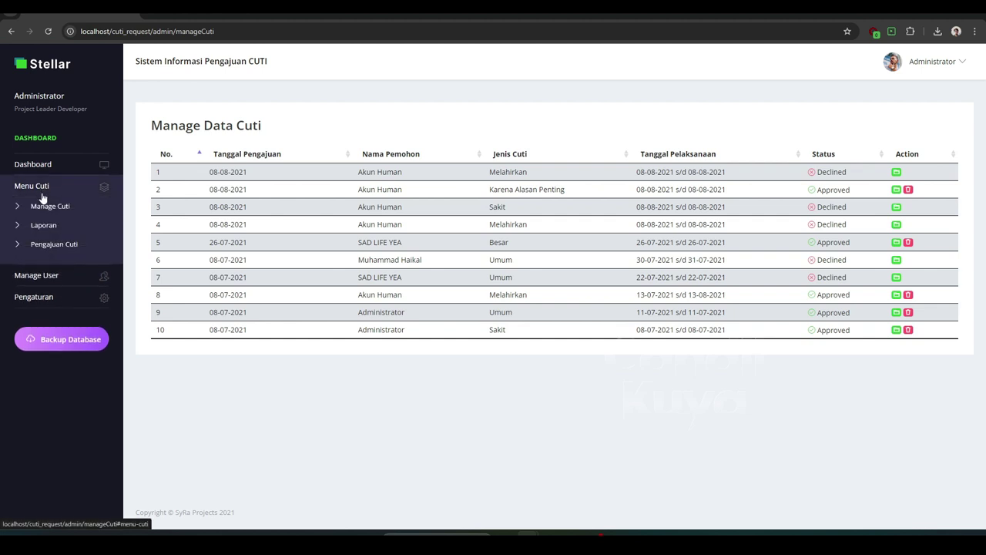
left_click(42, 225)
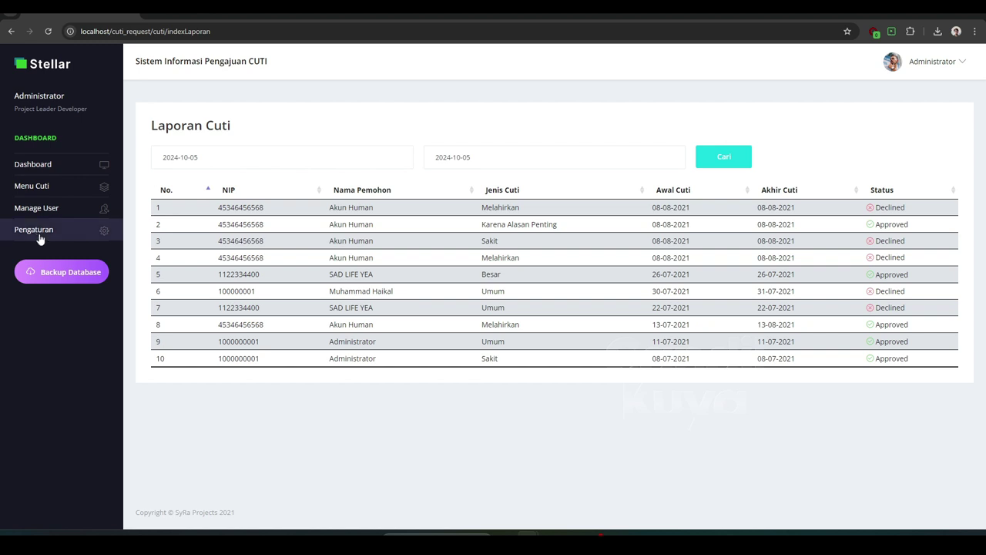
left_click(39, 208)
left_click(45, 189)
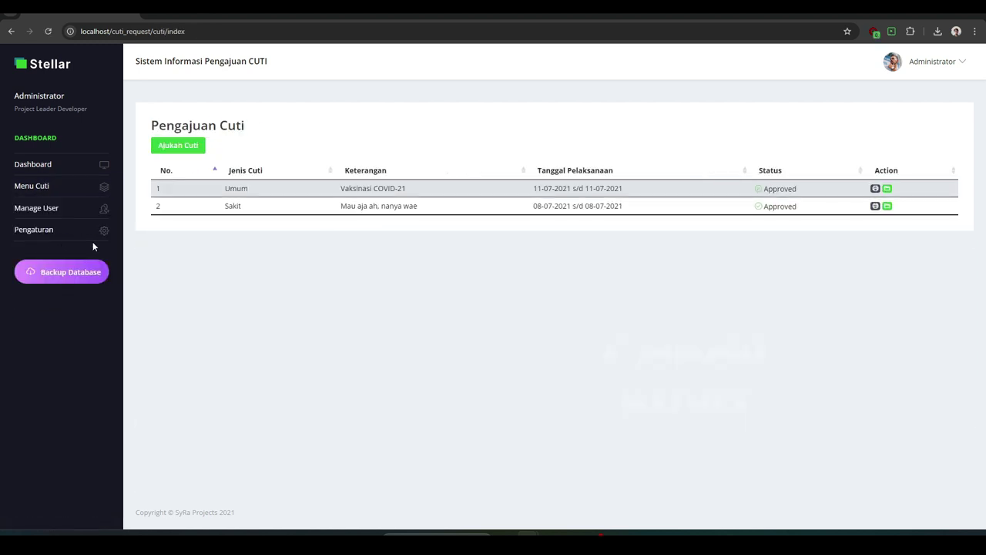
Start a new leave request with type Umum, then leave it for Manage User
left_click(188, 147)
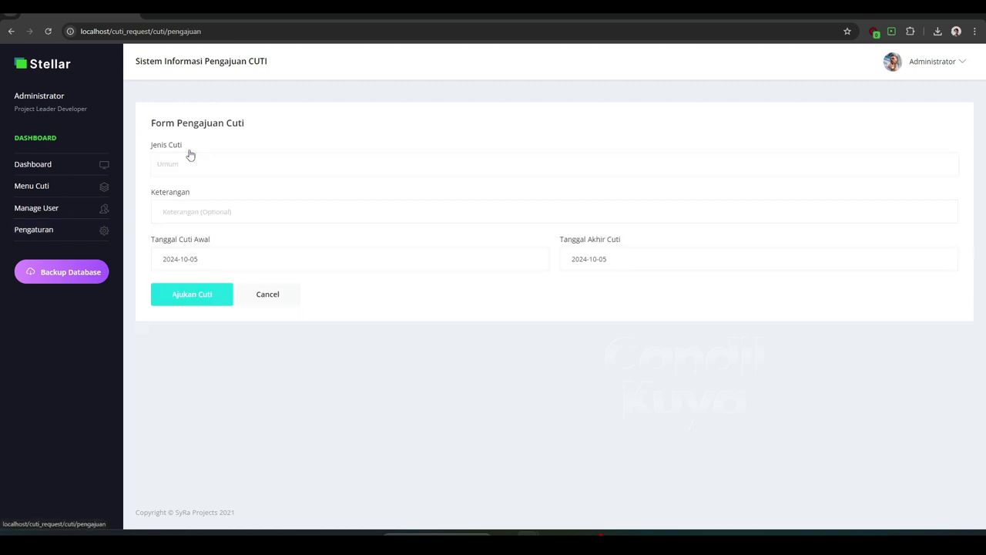
left_click(192, 168)
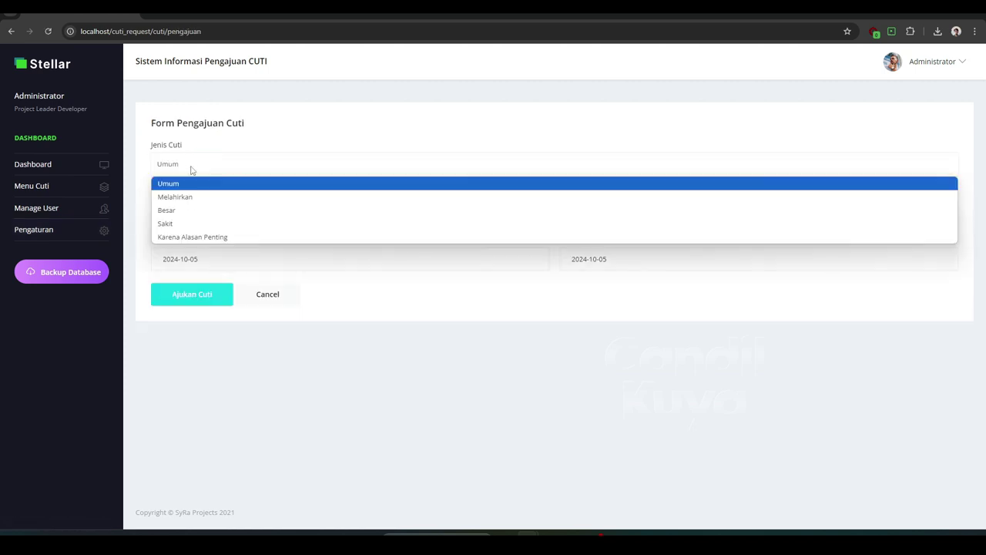
left_click(251, 128)
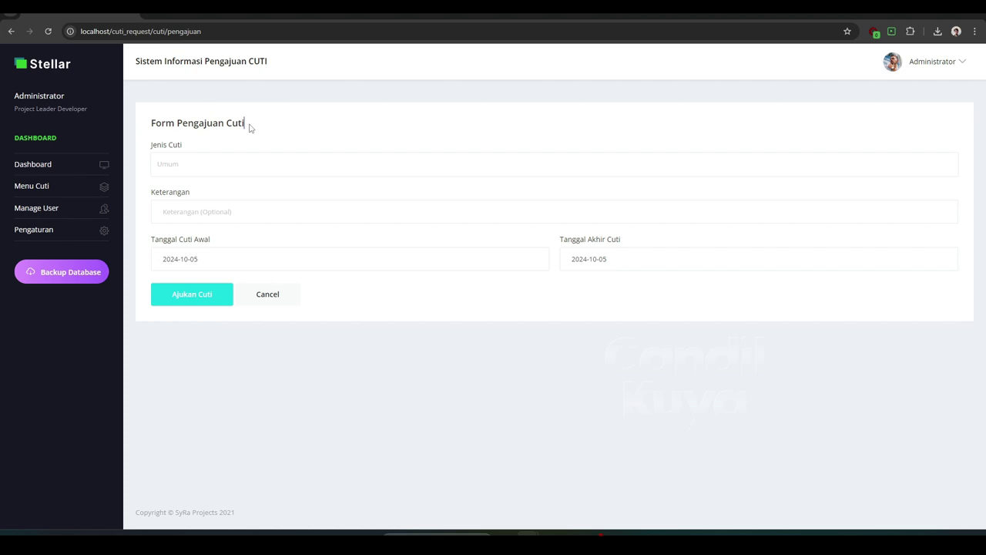
left_click(206, 212)
left_click(145, 194)
left_click(37, 211)
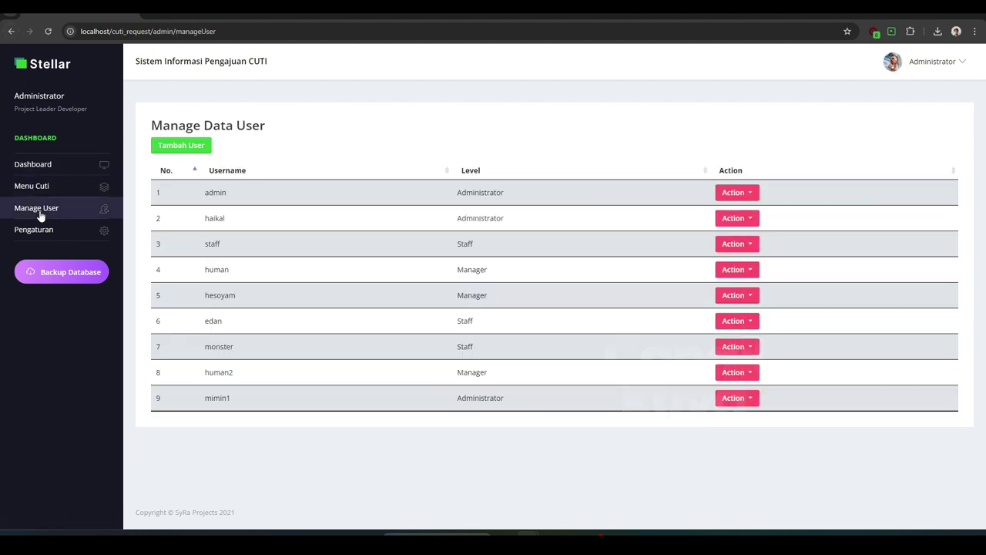
Check the Pengaturan web logo and splash screen login settings
left_click(42, 231)
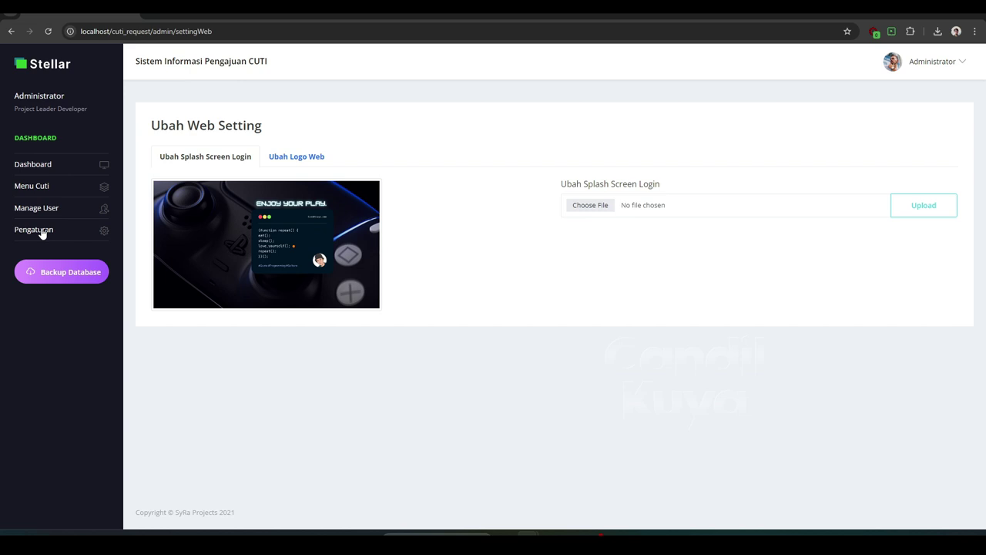
left_click(293, 157)
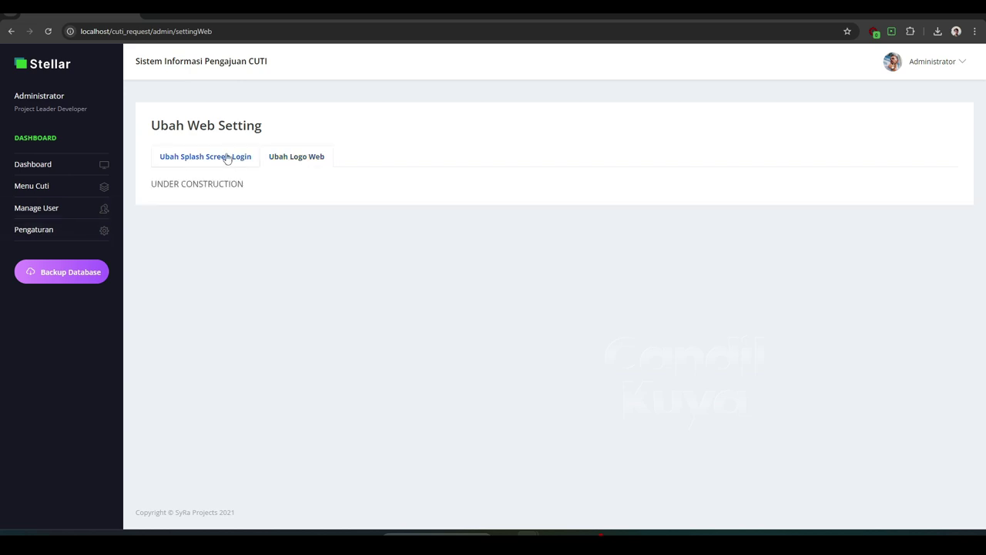
left_click(227, 157)
Open the staff user's Ubah User Settings from the Manage User table
left_click(48, 210)
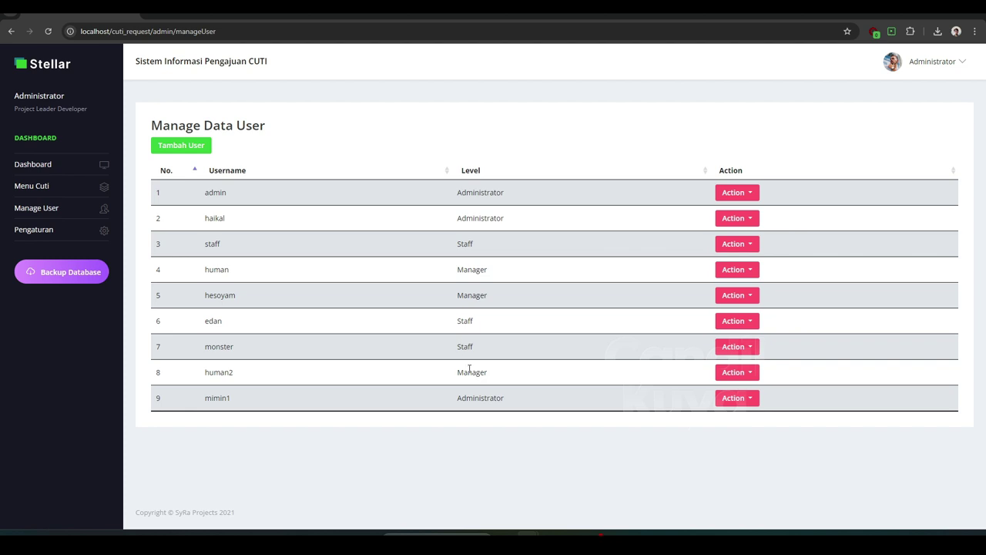
left_click(728, 244)
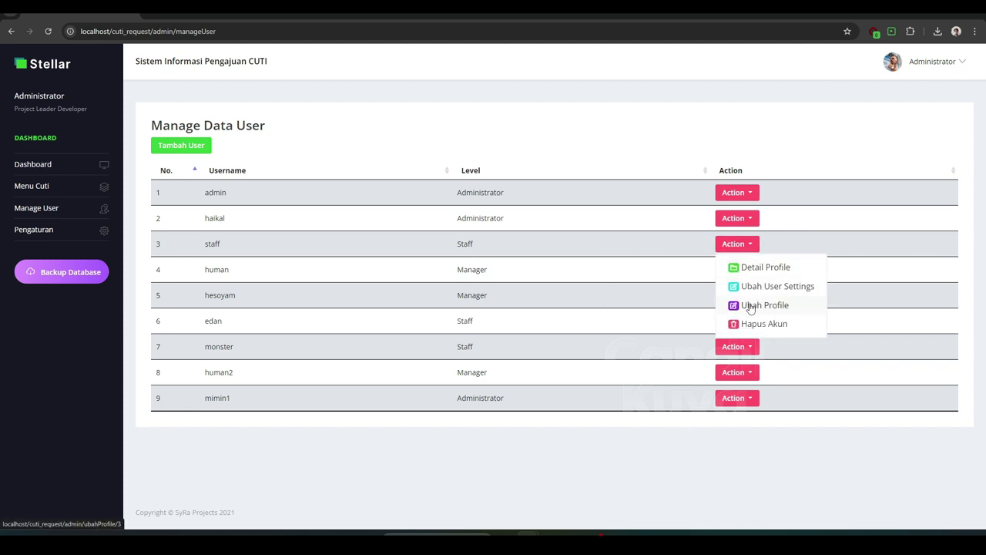
left_click(754, 290)
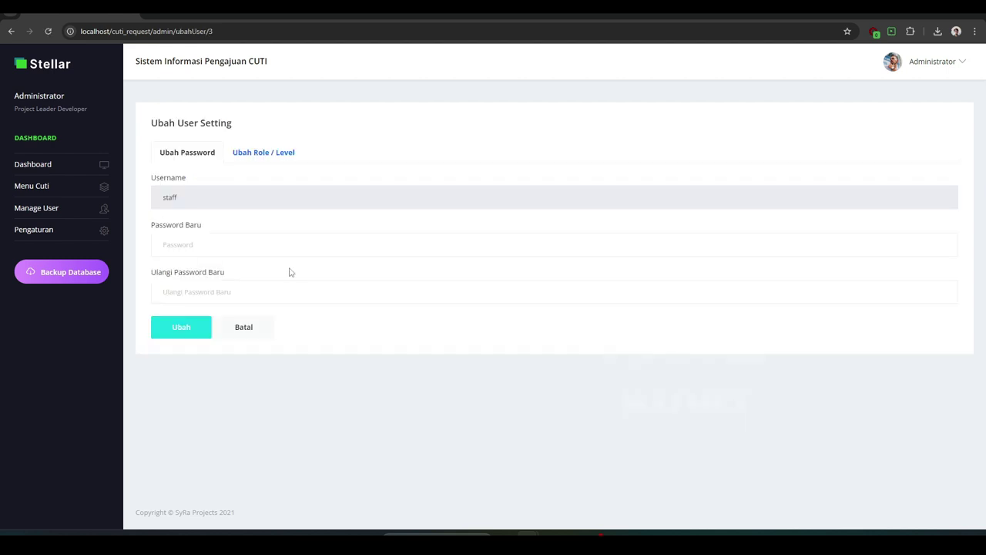
Enter and repeat a new password for the staff account, save, and acknowledge Sukses
left_click(243, 249)
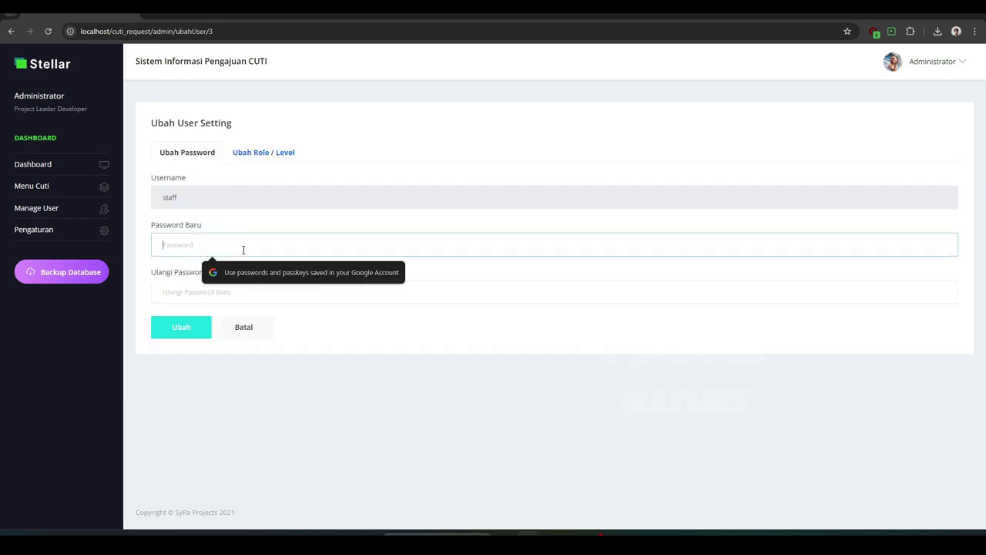
type("123")
double_click(244, 249)
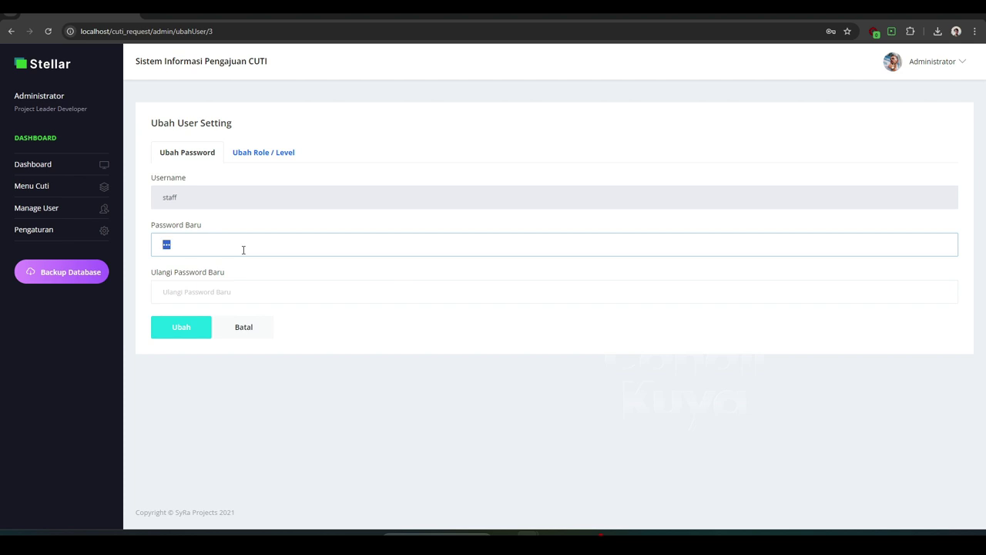
key("BackSpace")
left_click(235, 291)
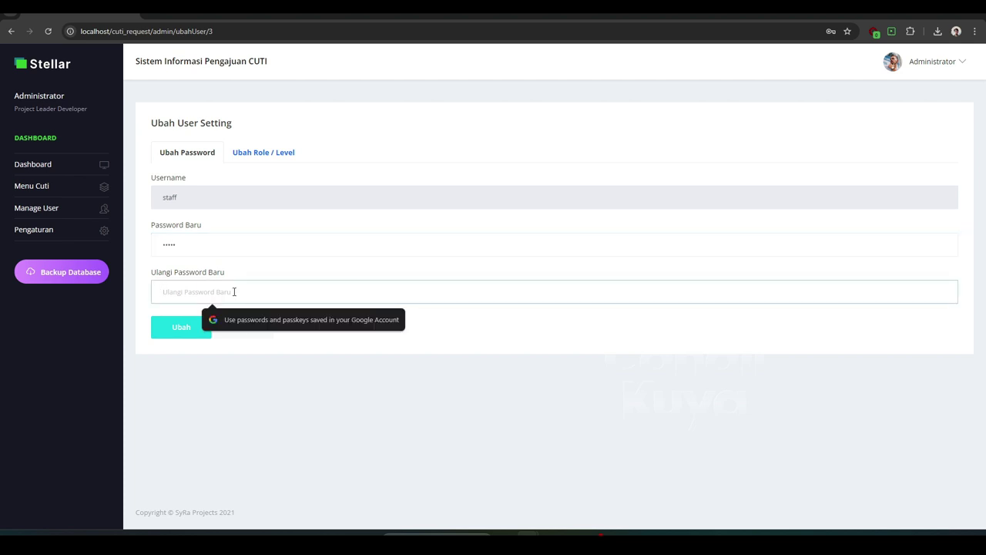
type("s")
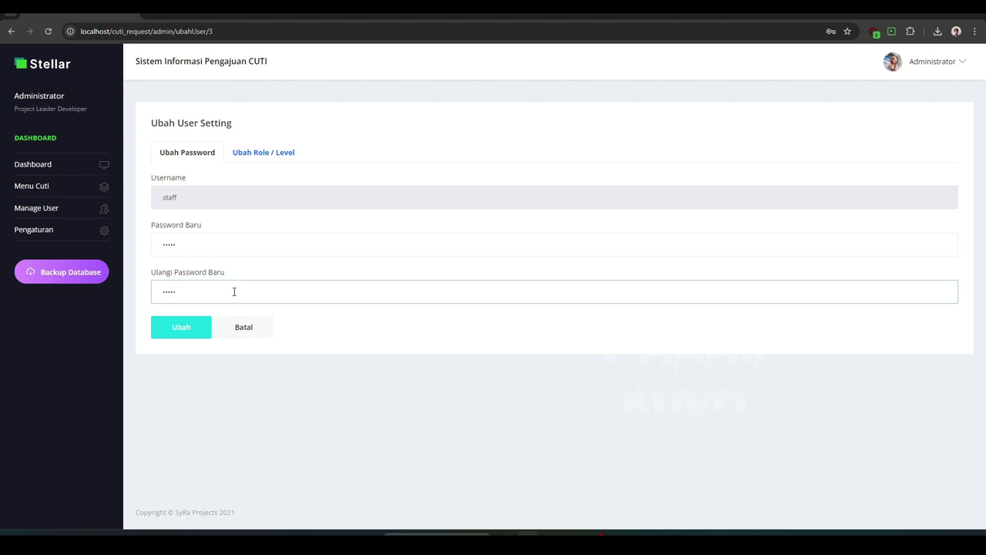
left_click(190, 333)
left_click(487, 342)
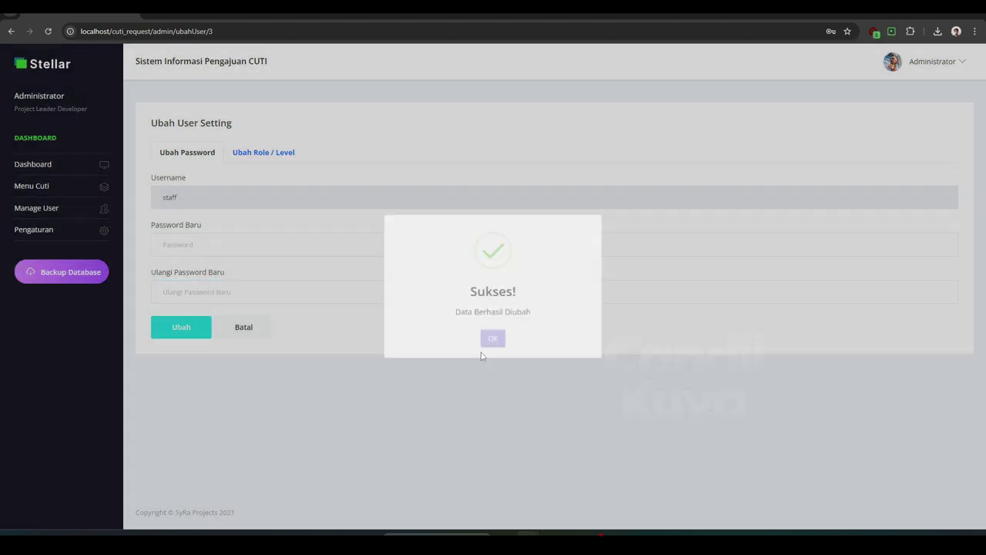
left_click_drag(186, 202, 165, 199)
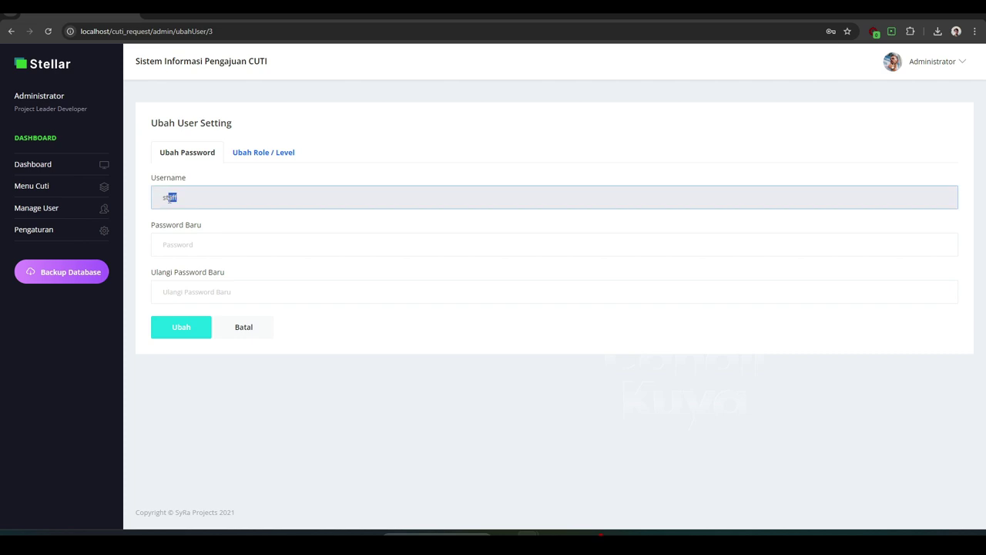
left_click(932, 62)
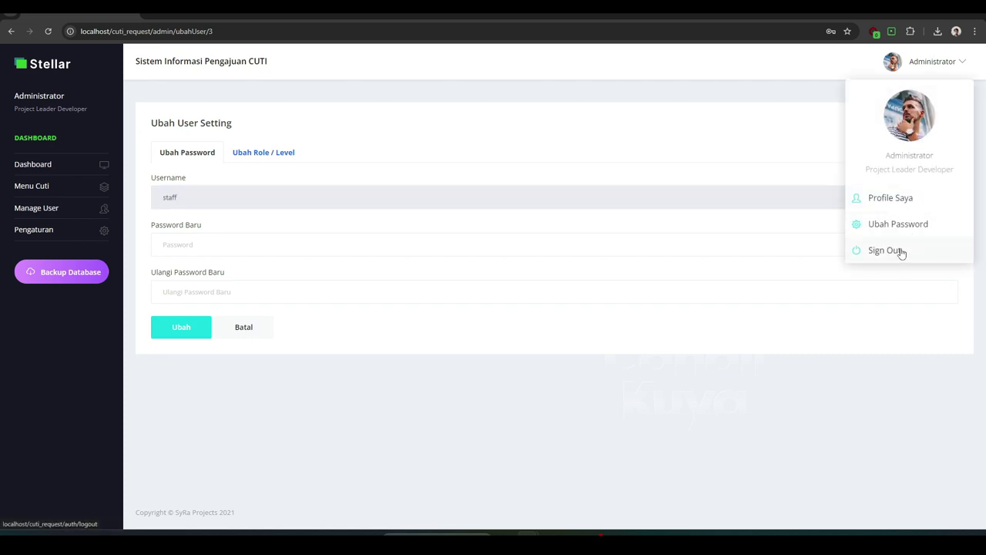
Sign out, log in as the staff user, and dismiss Chrome's password prompts
left_click(902, 250)
left_click(785, 220)
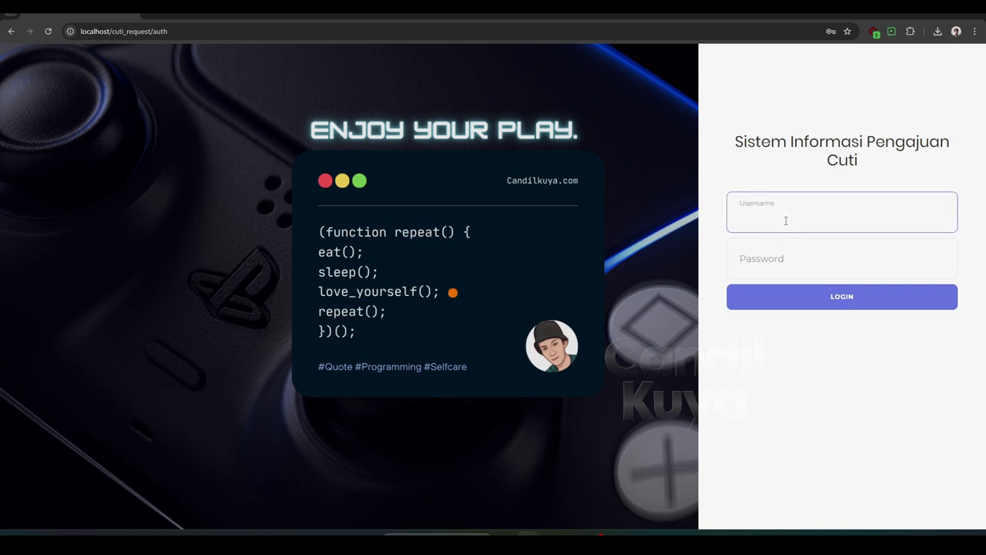
type("staff")
key("Tab")
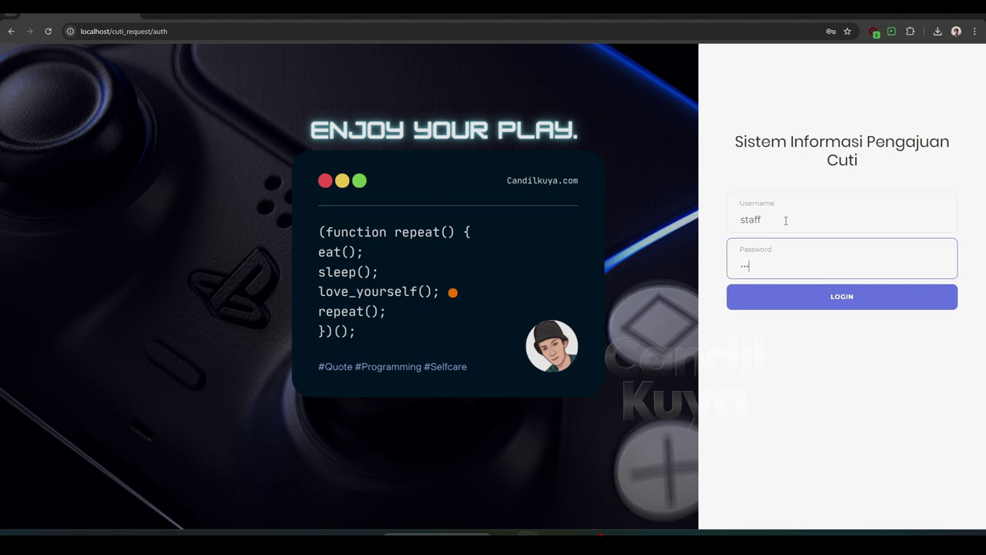
left_click(817, 290)
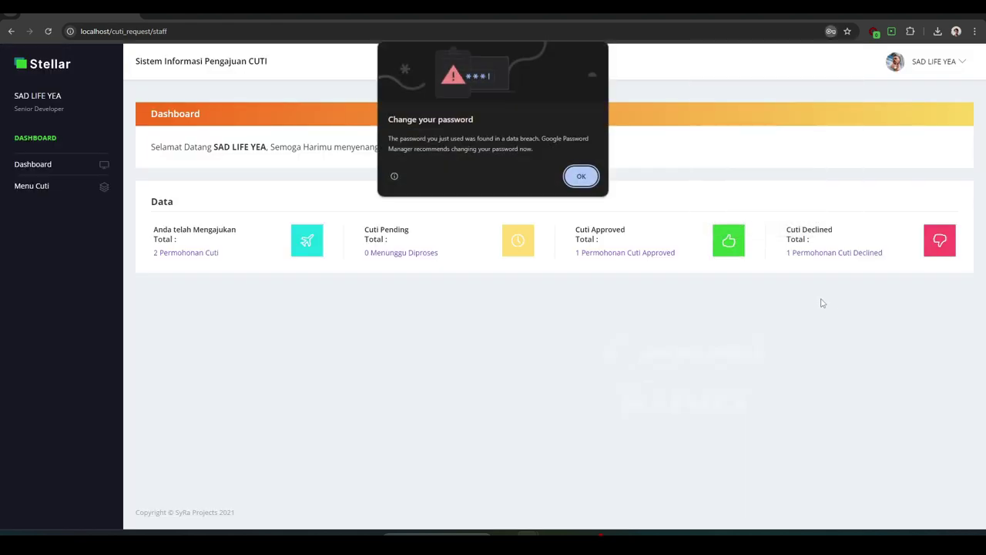
left_click(581, 176)
left_click(845, 58)
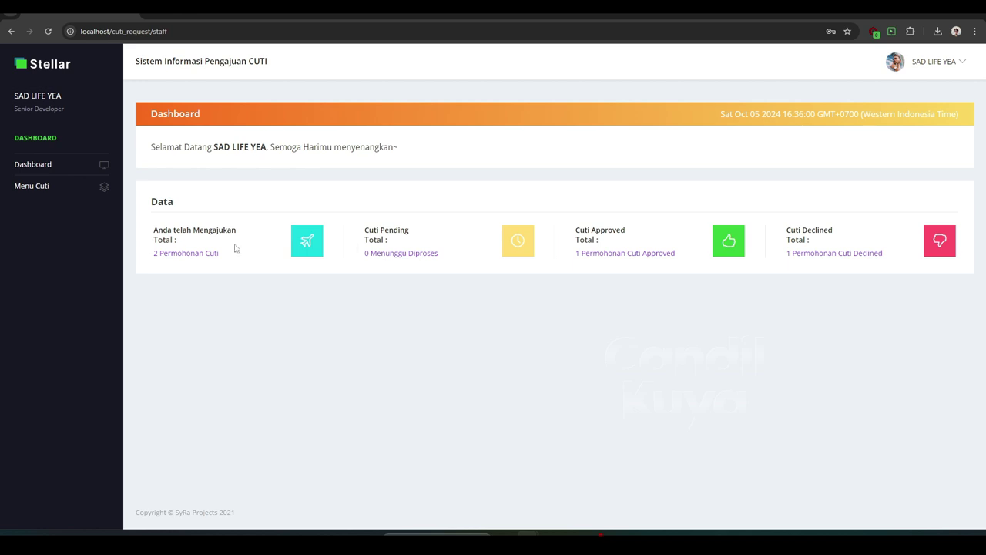
From the staff dashboard, open the Pengajuan Cuti leave request list under Menu Cuti
left_click(61, 167)
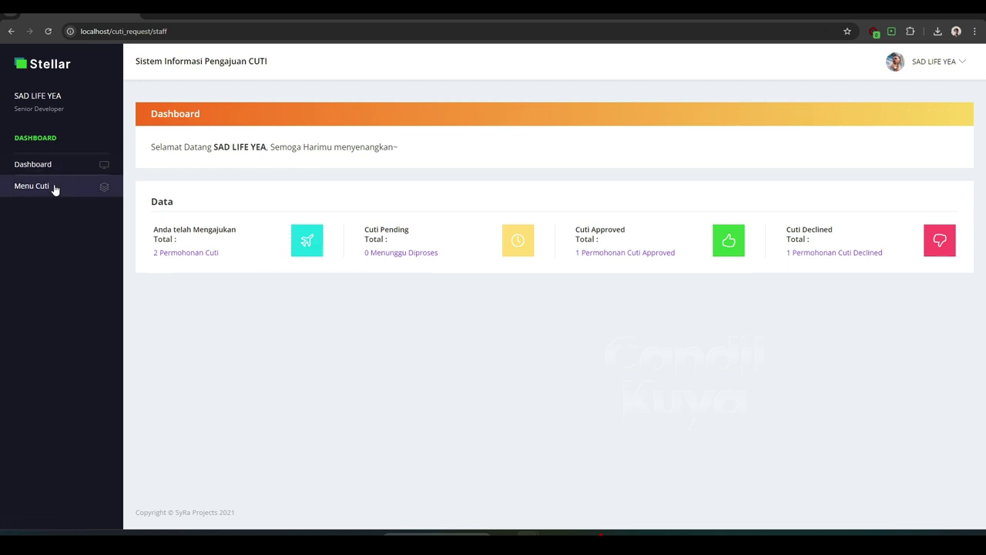
left_click(54, 187)
left_click(51, 209)
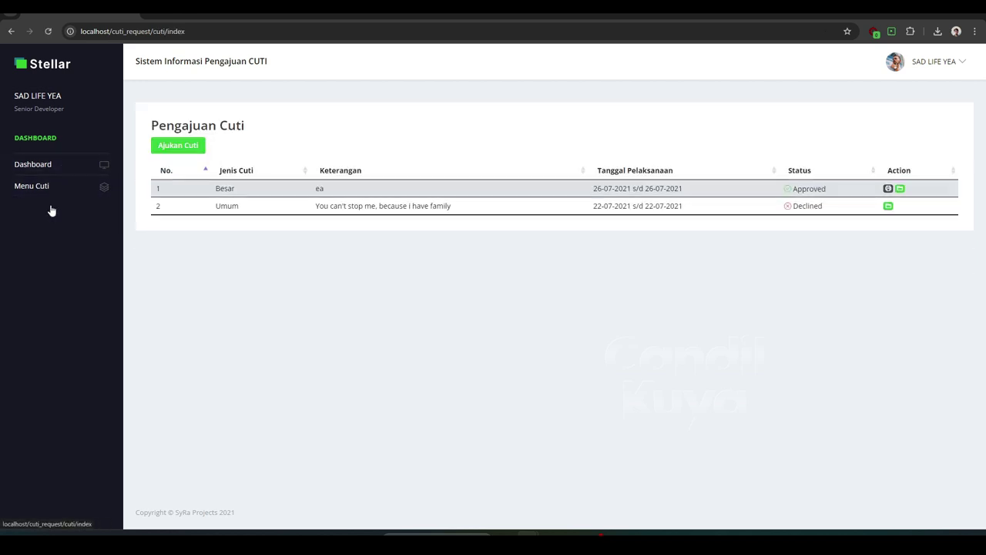
Try the Ajukan Cuti form: leave type Umum, Keterangan field, and start and end date calendars
left_click(181, 149)
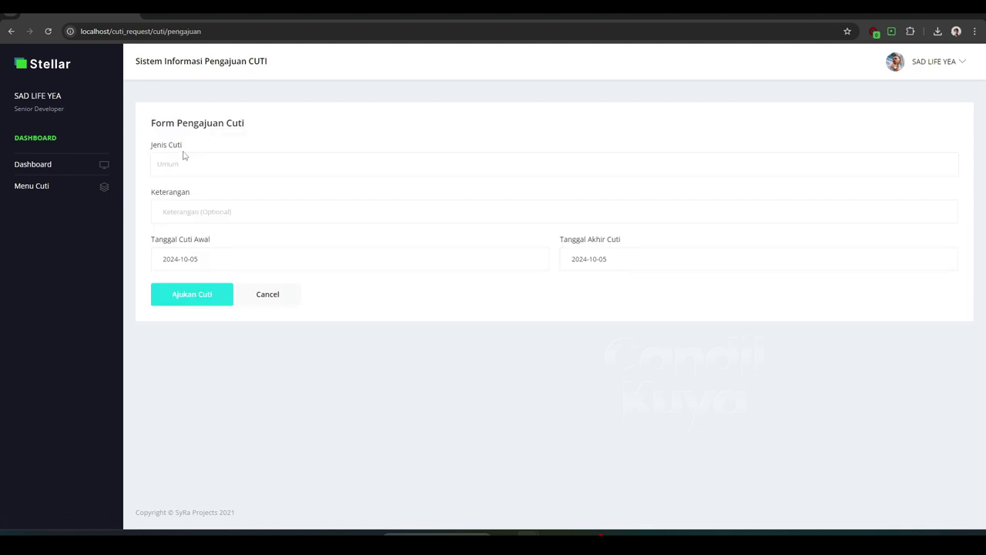
left_click(184, 165)
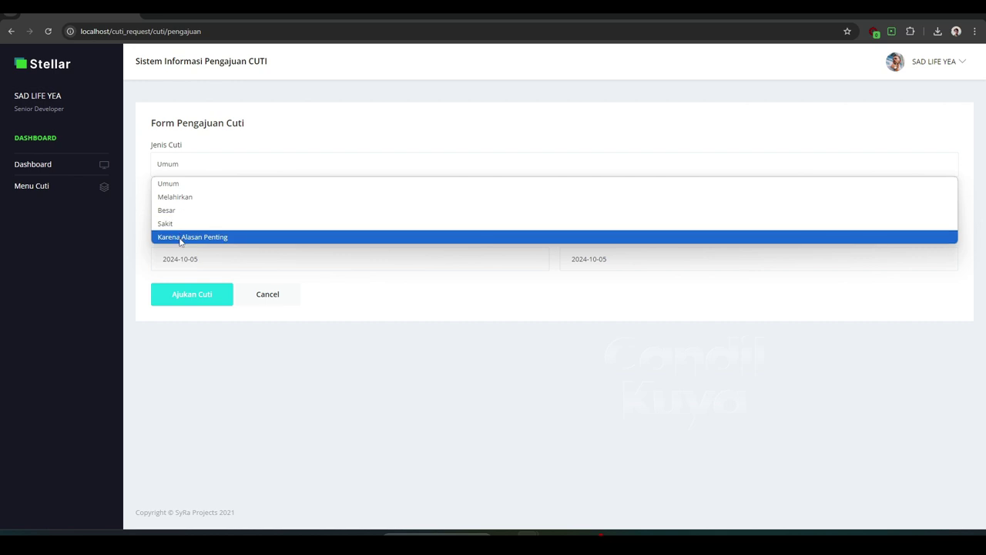
left_click(209, 167)
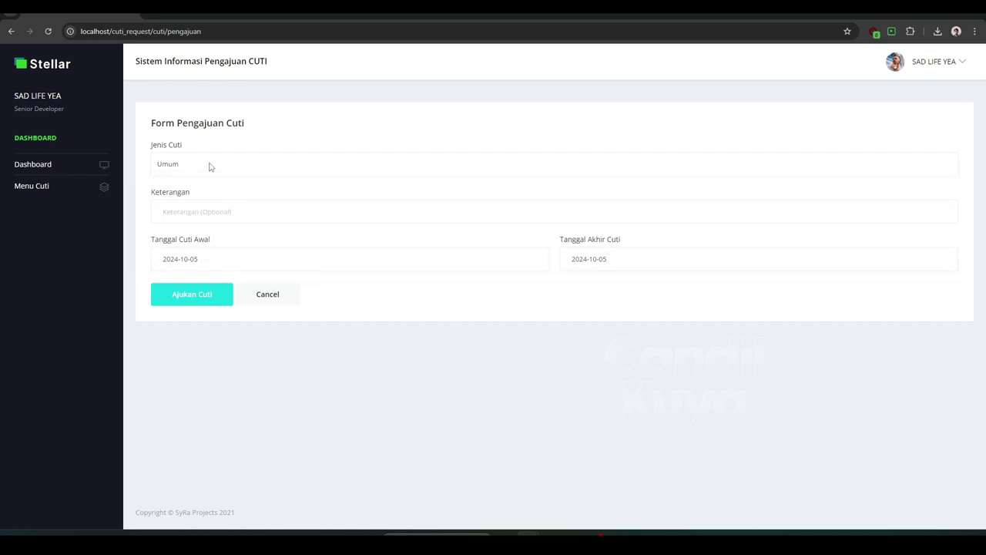
left_click(215, 211)
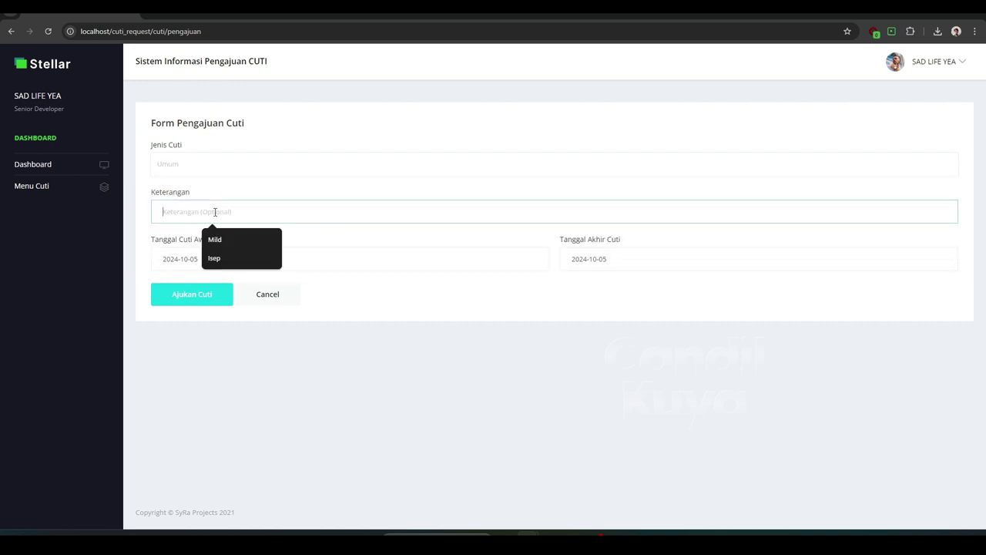
left_click(381, 254)
left_click(626, 261)
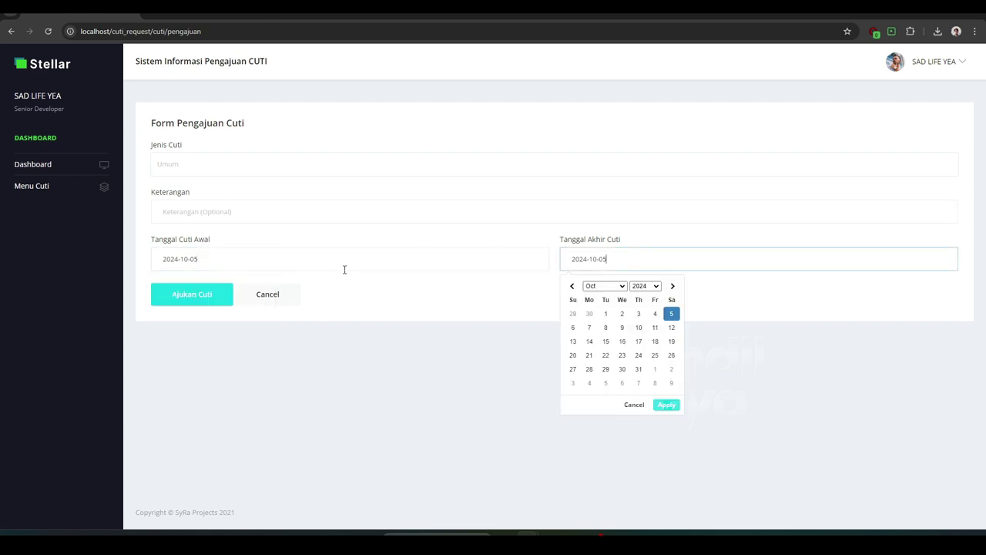
View the staff user's Profile Saya page and open it for editing
left_click(44, 99)
left_click(46, 131)
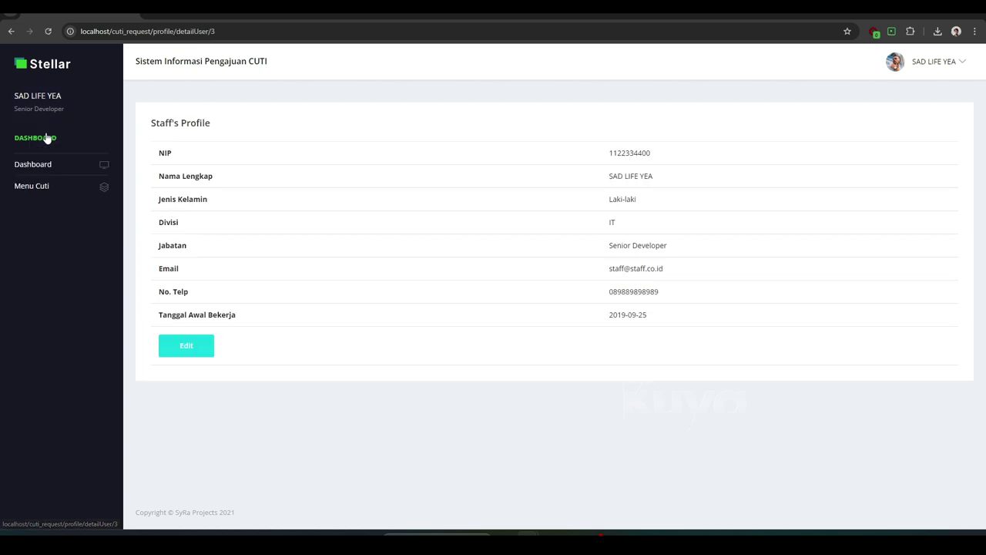
left_click(186, 345)
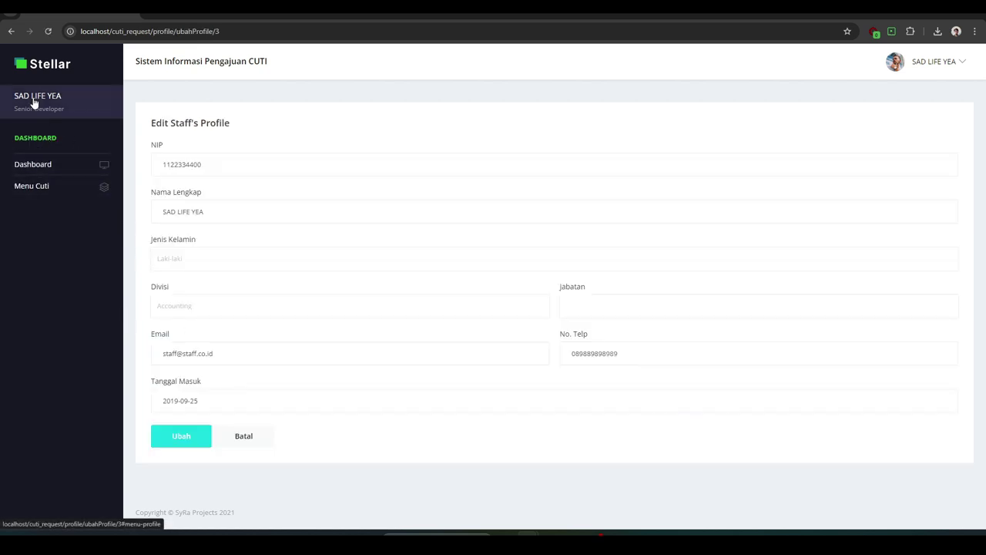
Return to the Dashboard and sign out of the staff account
left_click(32, 164)
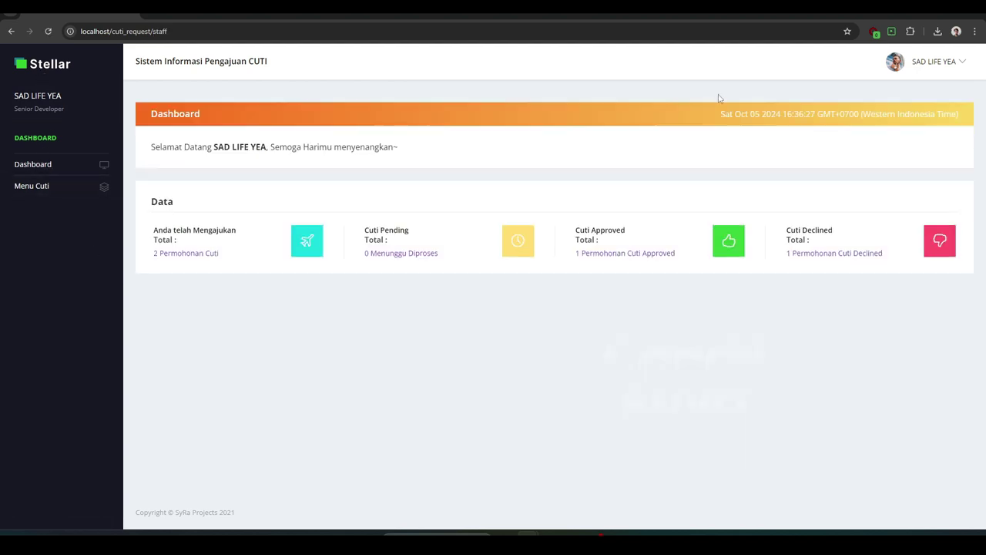
left_click(954, 65)
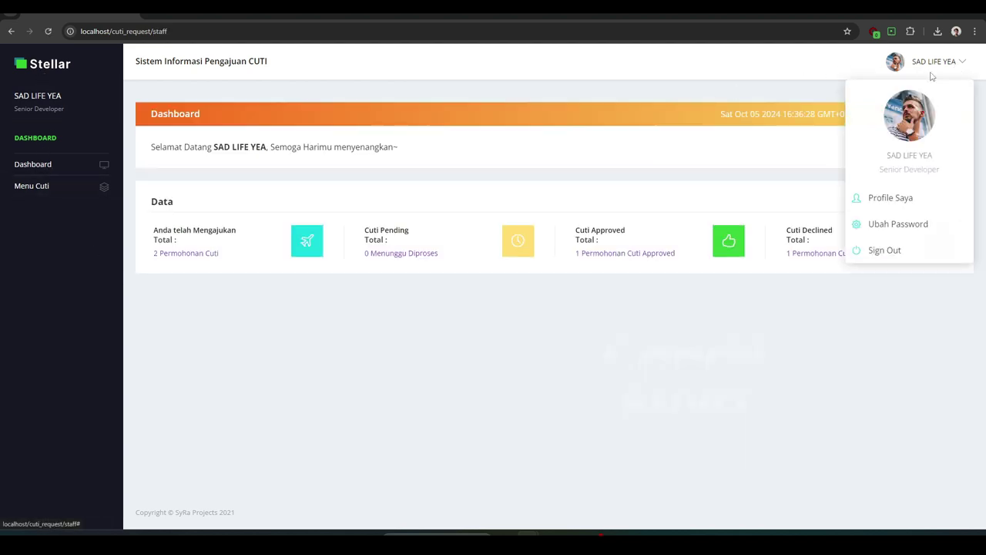
left_click(883, 249)
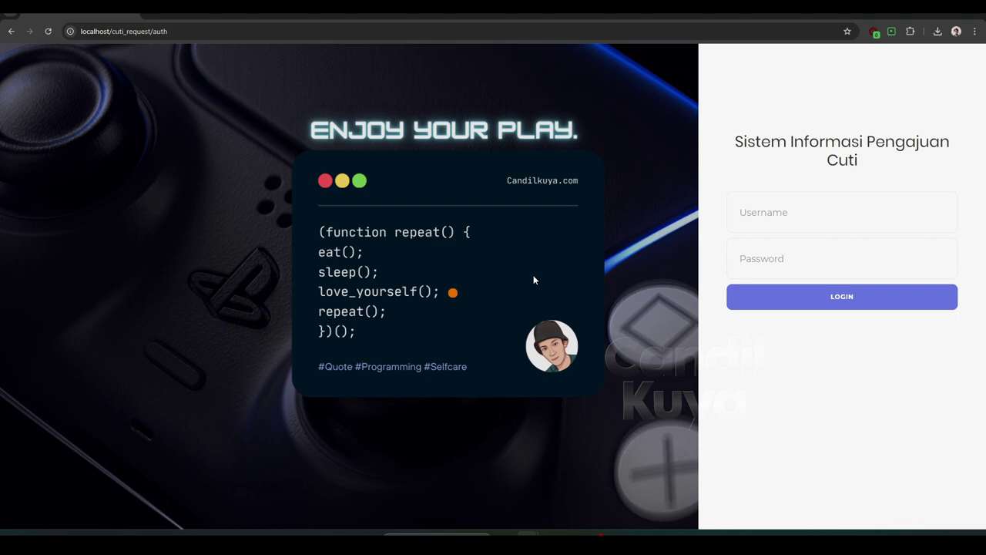